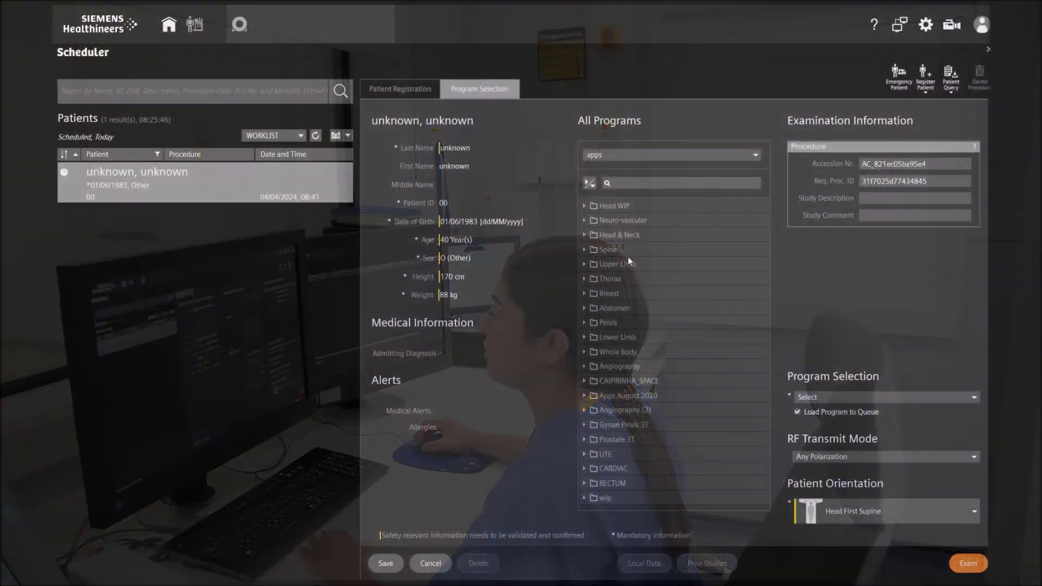
Select the BRACHIAL PLEXUS program from the Head & Neck folder with Head First Supine as the patient orientation.
left_click(588, 236)
left_click(620, 307)
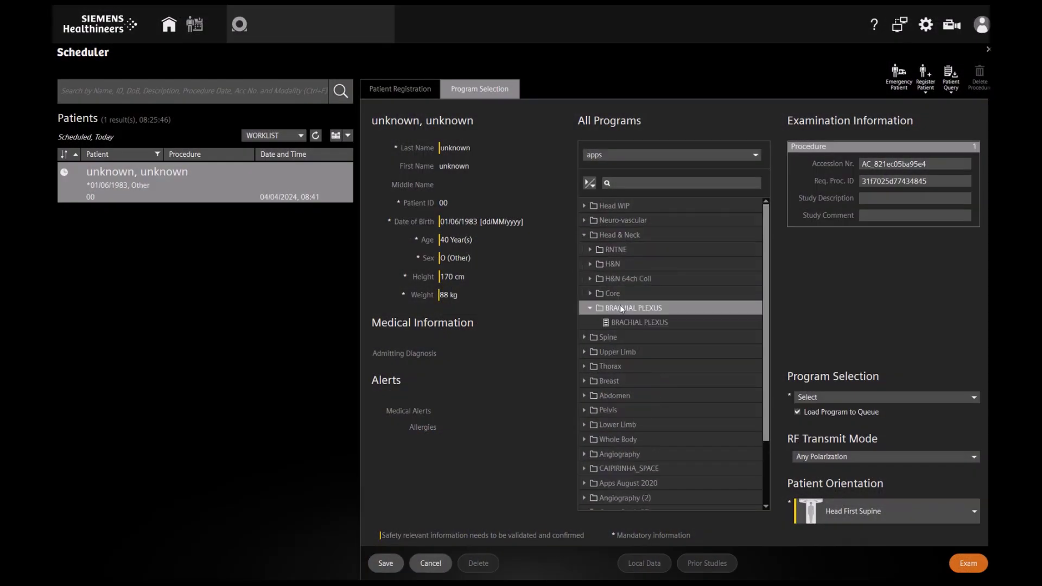
left_click(643, 322)
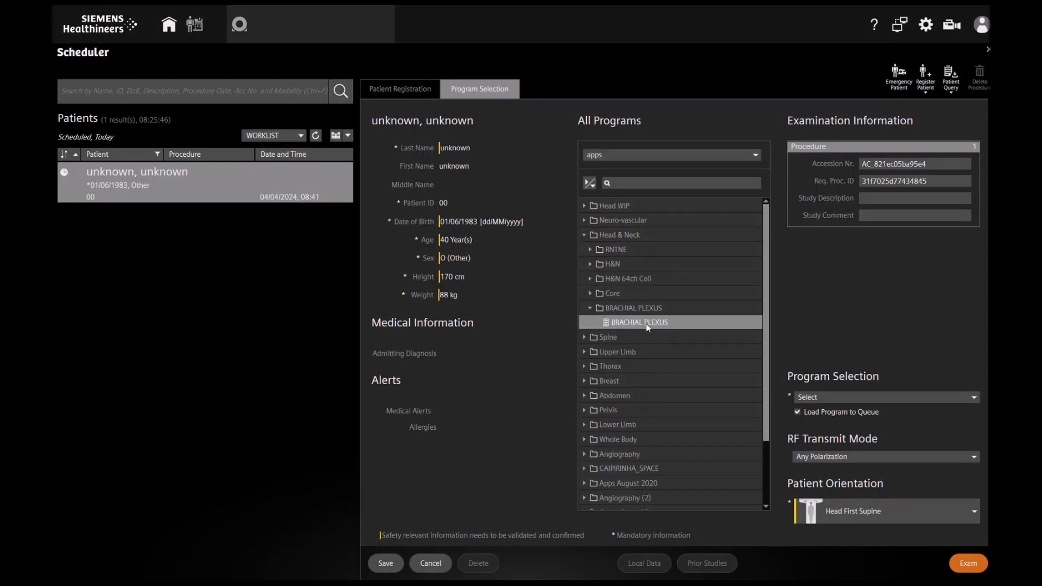
left_click(854, 504)
left_click(835, 343)
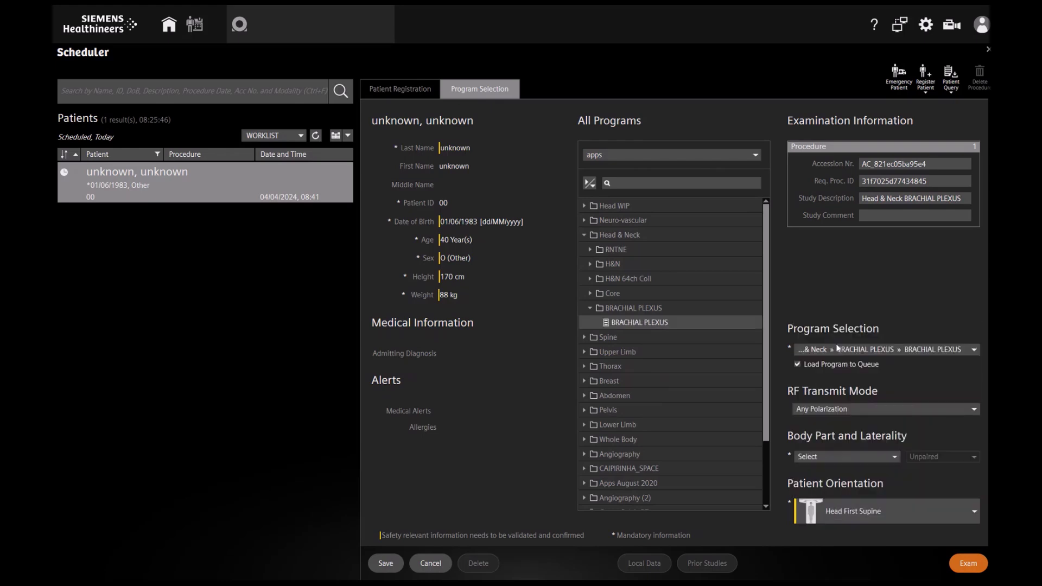
Set the body part to Neck and start the exam with the localizer scan.
left_click(841, 455)
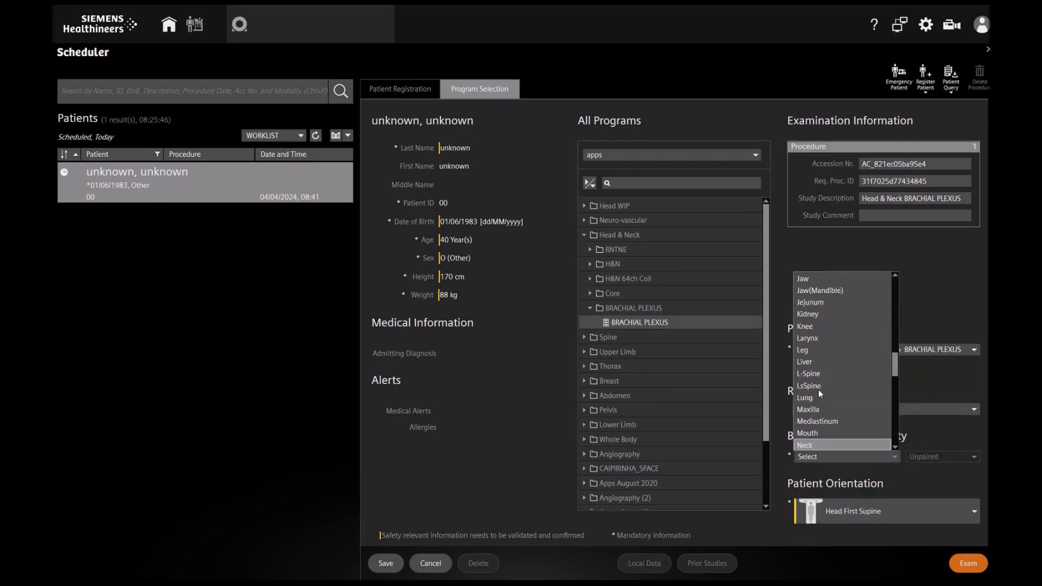
left_click(814, 445)
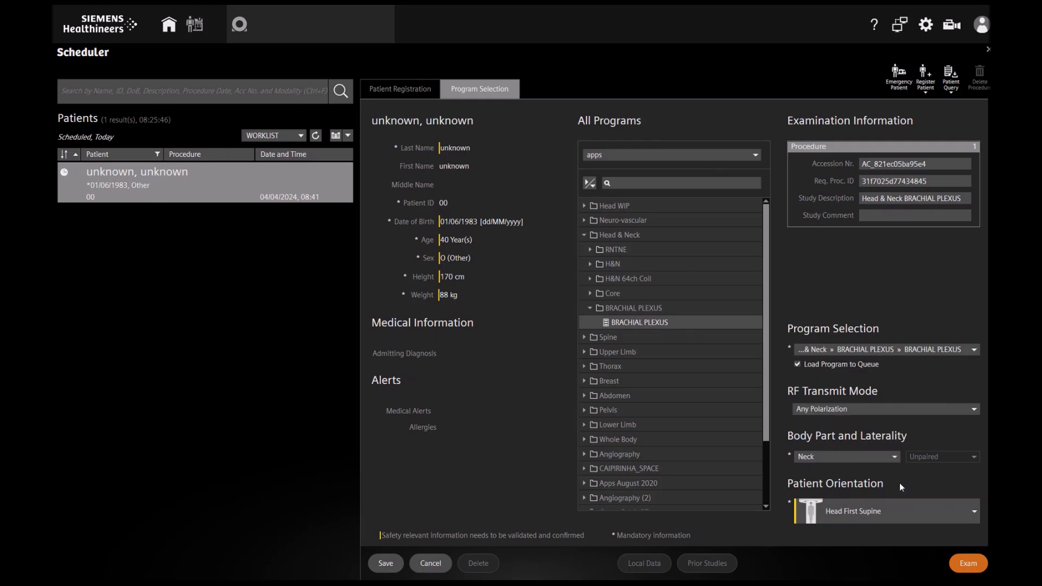
left_click(966, 563)
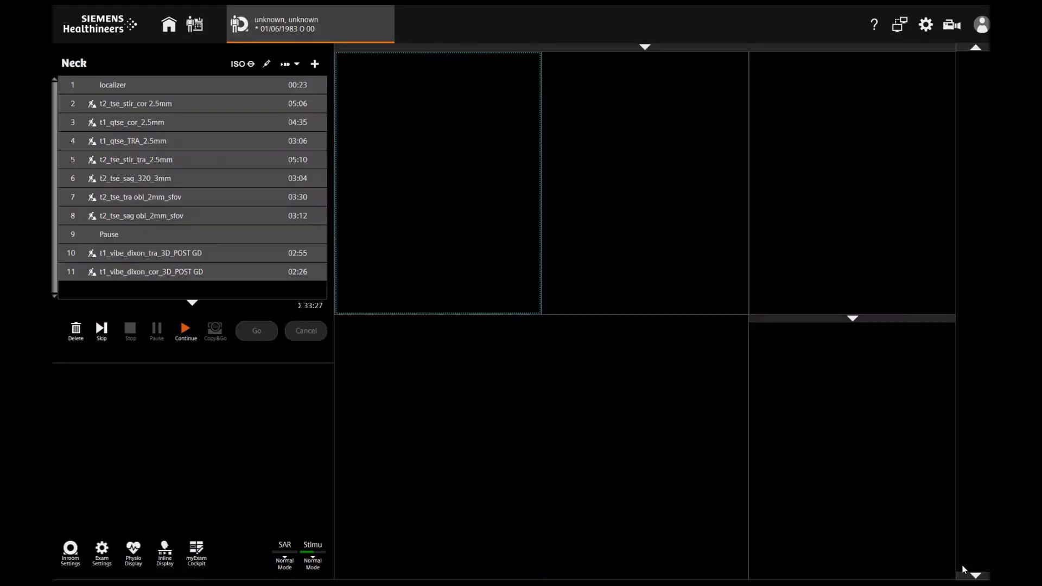
left_click(191, 339)
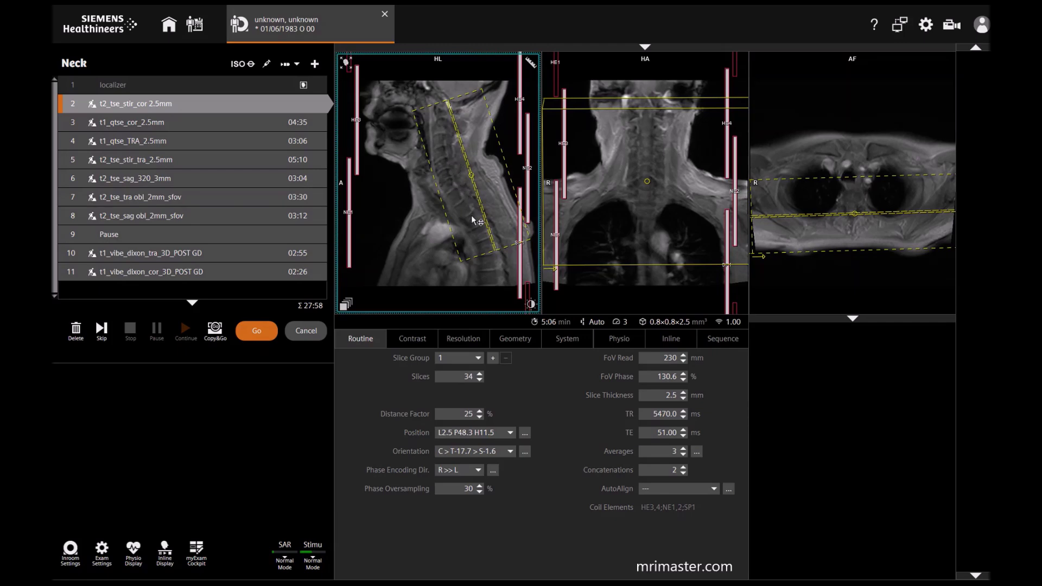
Move the t2_tse_stir_cor slice block anteriorly along the cervical spine and level it on the axial view, positioned at about L1.8 P7.6 H7.1.
left_click_drag(462, 179, 443, 180)
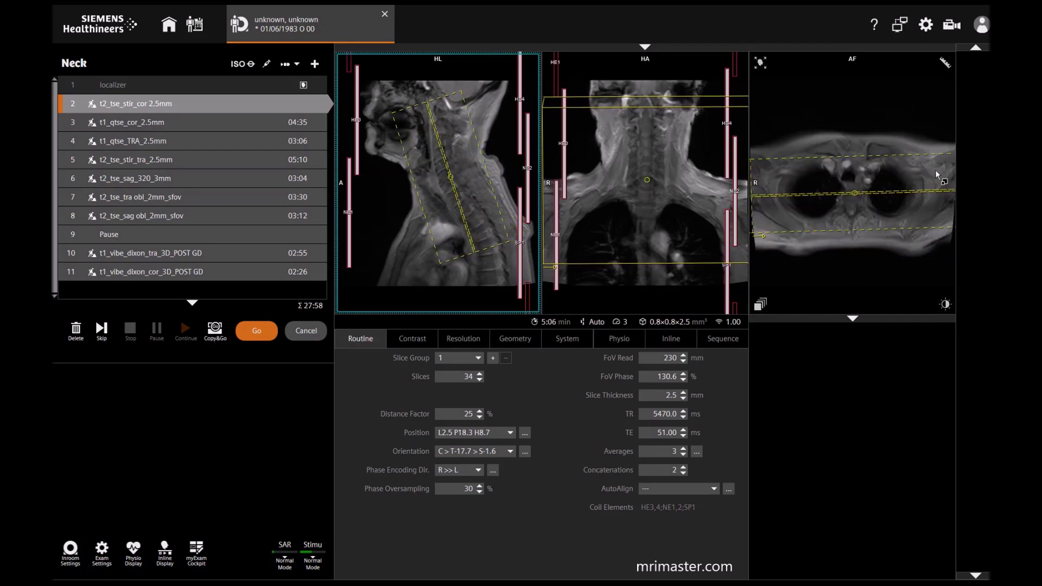
left_click_drag(854, 193, 854, 185)
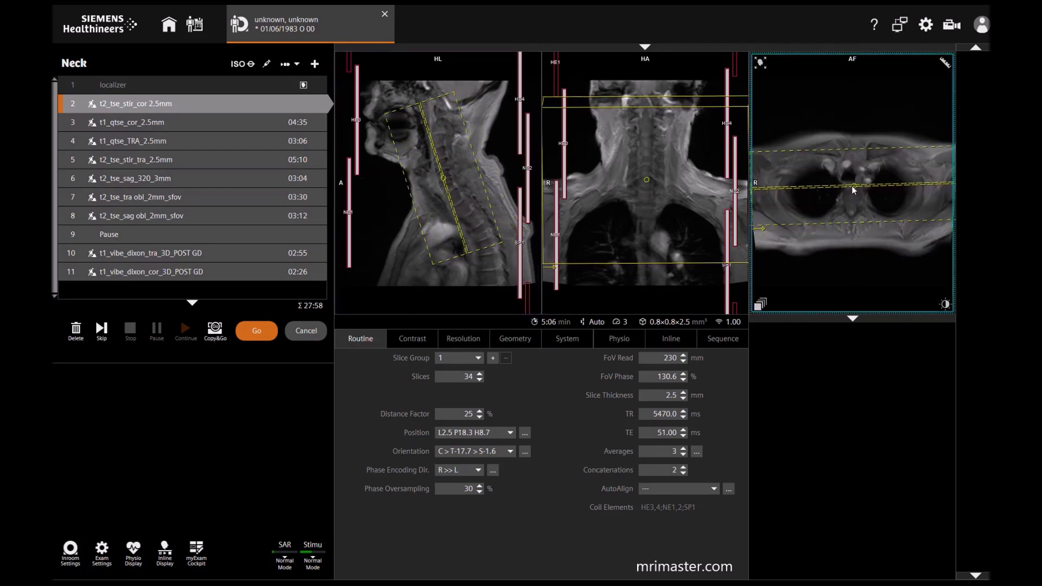
left_click_drag(936, 183, 930, 183)
Check block coverage on the localizer slices, recentre it to about R2.5 P7.7 H6.4 on the coronal view, and run t2_tse_stir_cor.
scroll(845, 191, "up", 2)
scroll(845, 191, "down", 2)
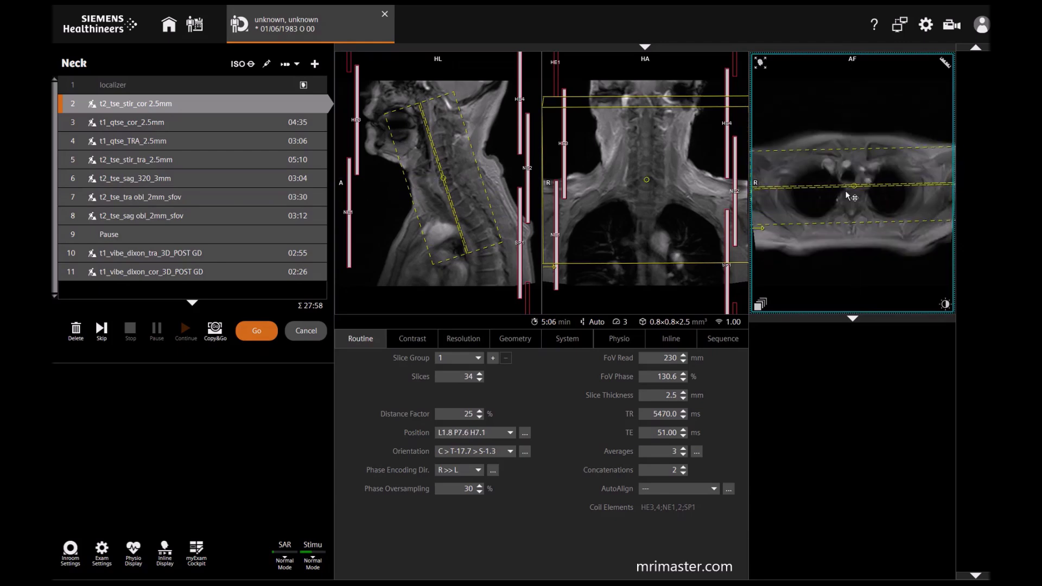
scroll(845, 191, "up", 1)
scroll(845, 191, "down", 1)
scroll(845, 191, "down", 1)
scroll(844, 191, "up", 1)
scroll(946, 200, "down", 1)
left_click(647, 181)
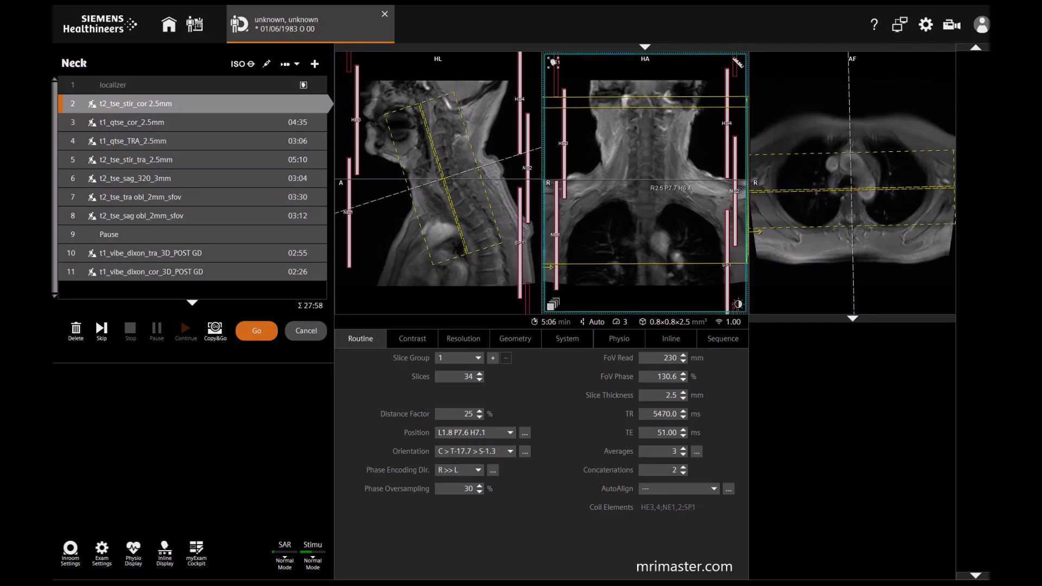
left_click(644, 180)
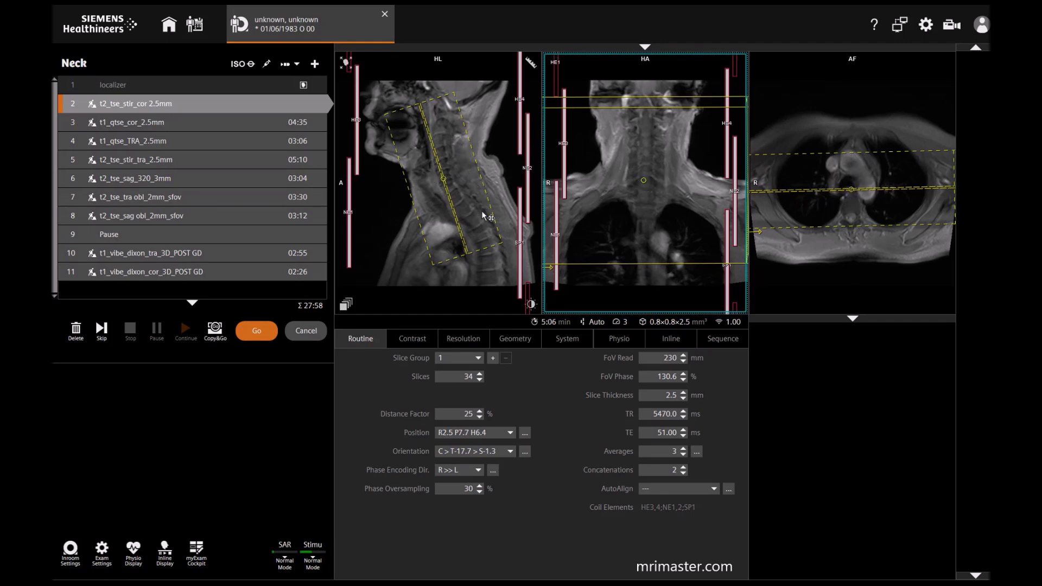
left_click(252, 328)
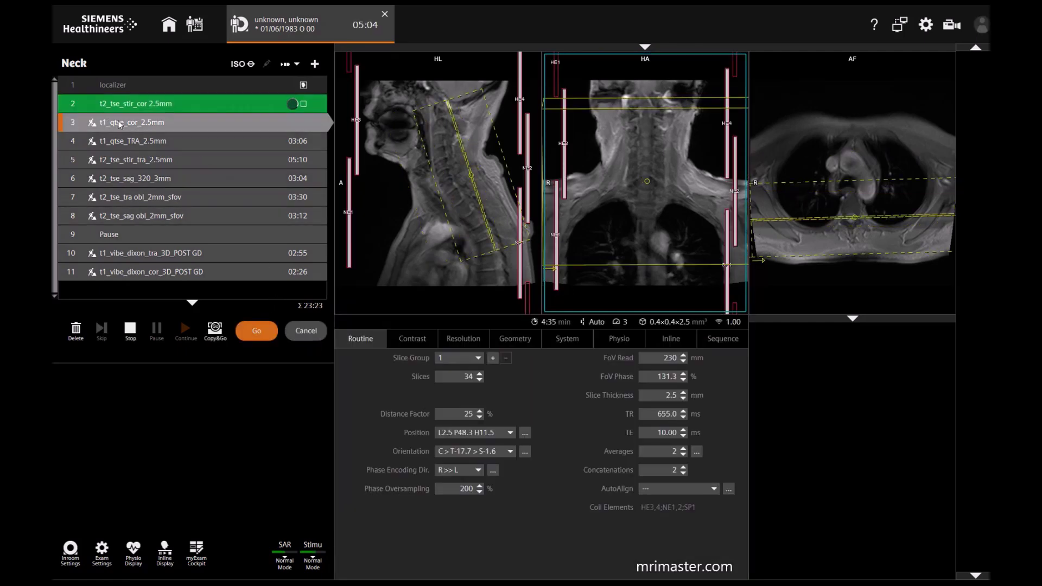
Copy only the Slices parameters from t2_tse_stir_cor to t1_qtse_cor_2.5mm and confirm that sequence for scanning.
right_click(146, 103)
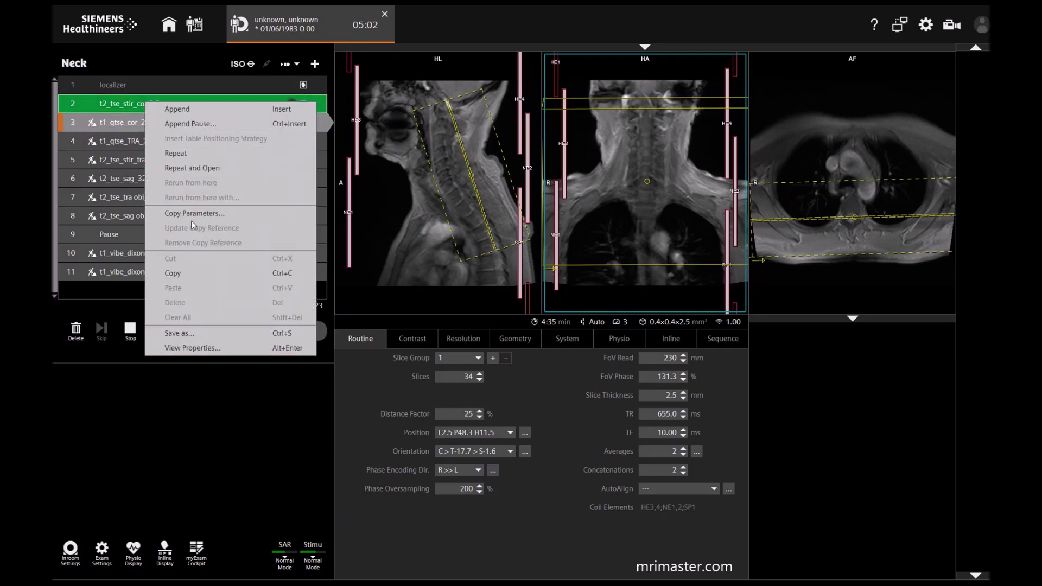
left_click(191, 214)
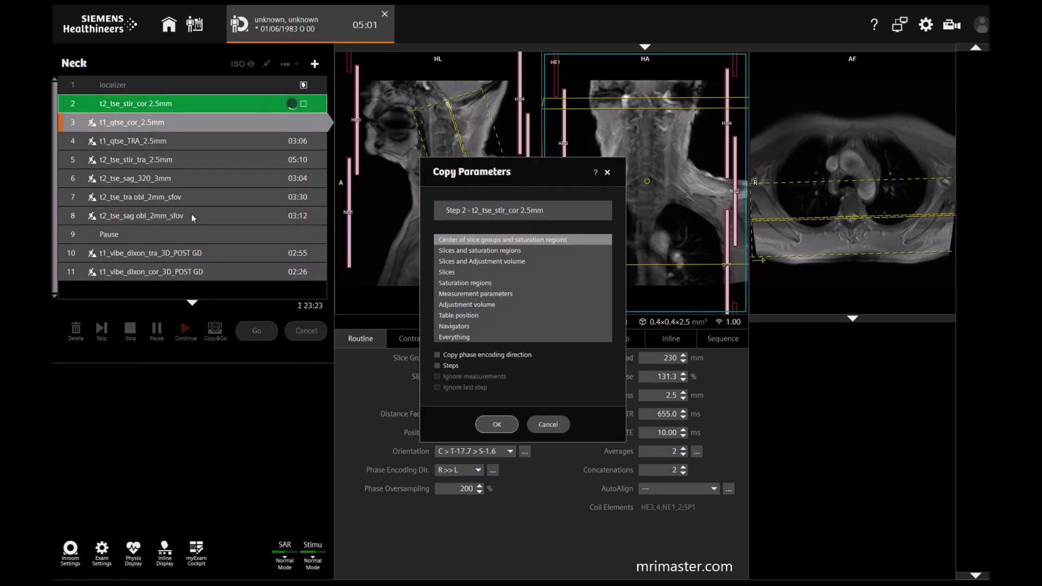
left_click(446, 272)
left_click(496, 424)
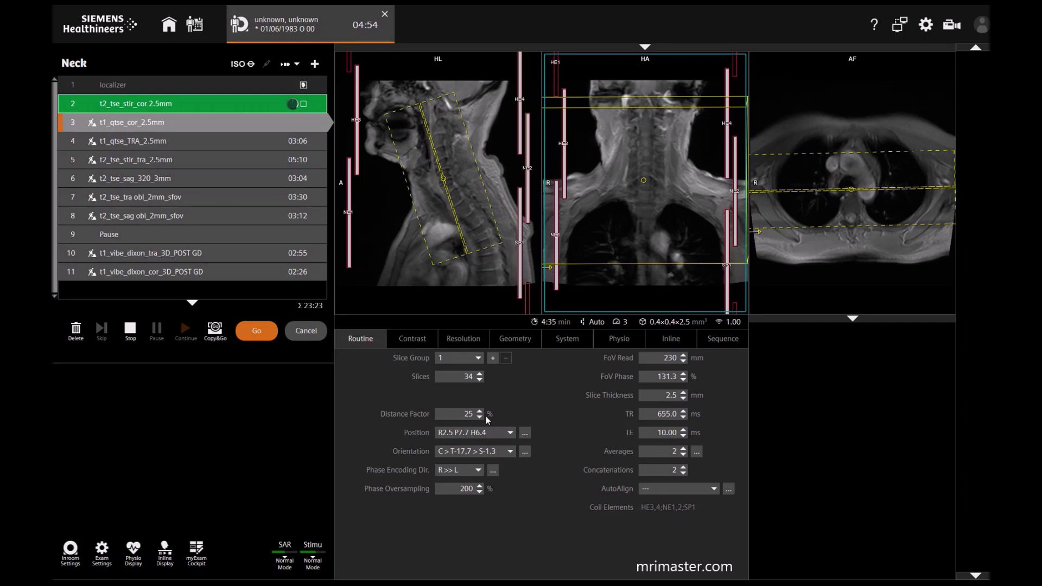
left_click(258, 328)
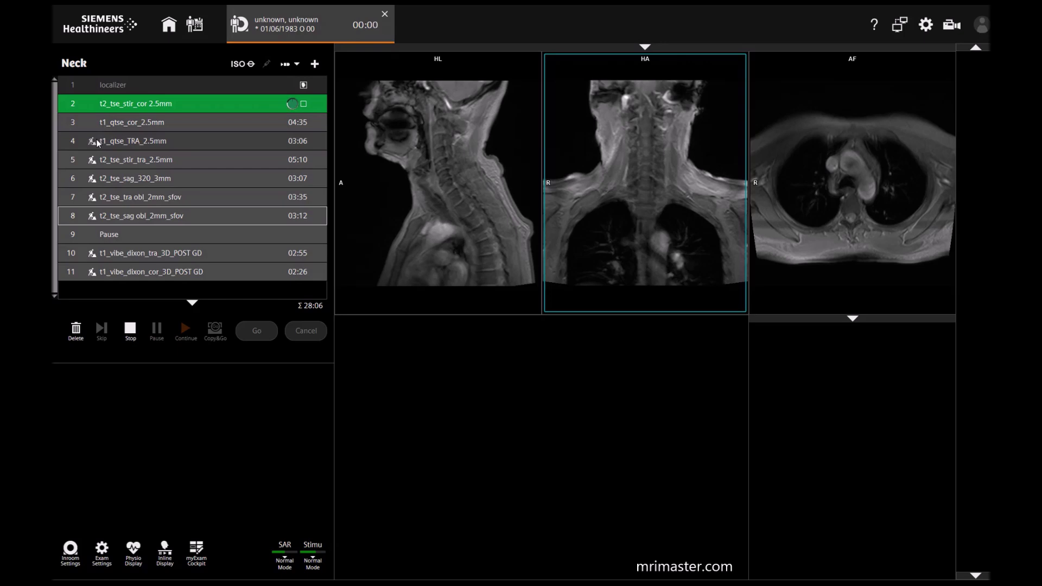
Open t1_qtse_TRA_2.5mm for planning and load the acquired t2_tse_stir_cor images in place of the sagittal localizer.
double_click(107, 143)
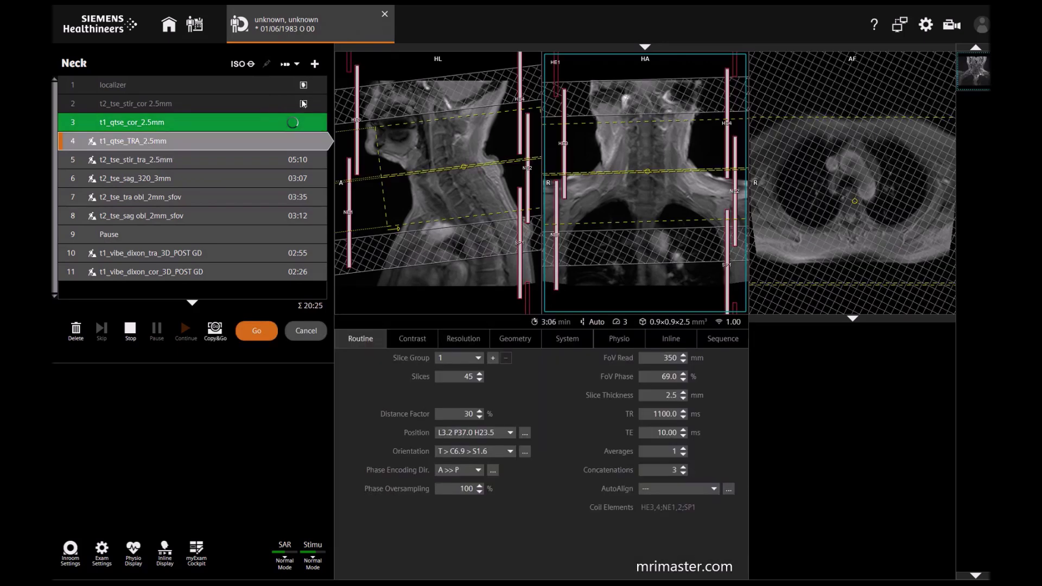
left_click_drag(305, 106, 409, 134)
scroll(477, 171, "down", 6)
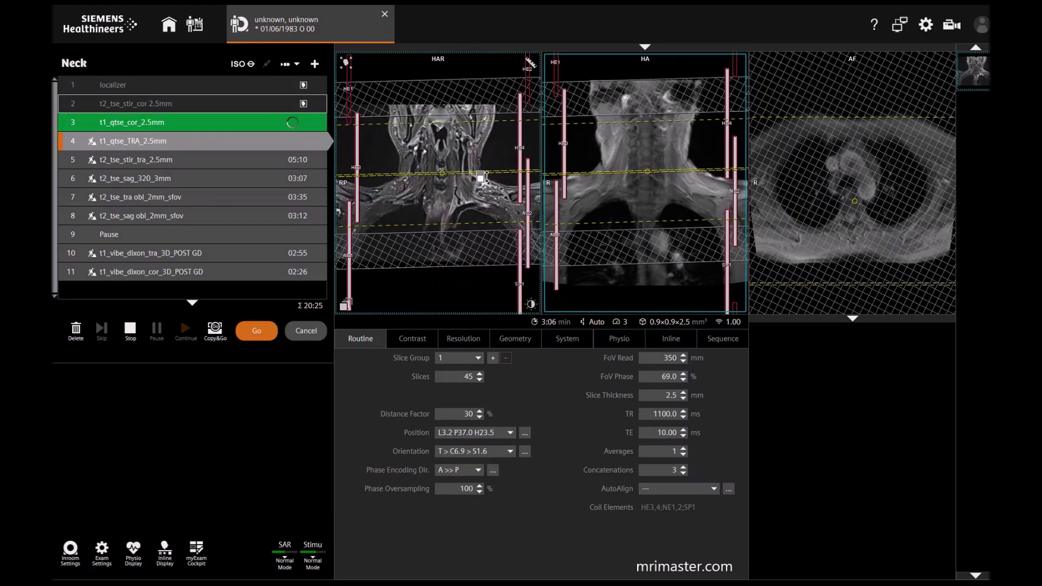
scroll(480, 173, "up", 5)
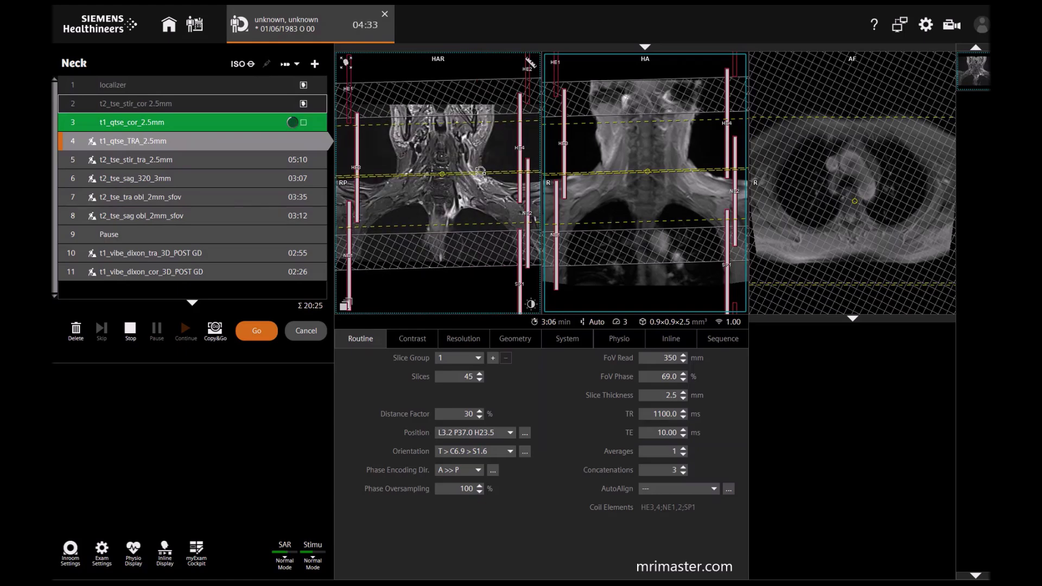
left_click(481, 172)
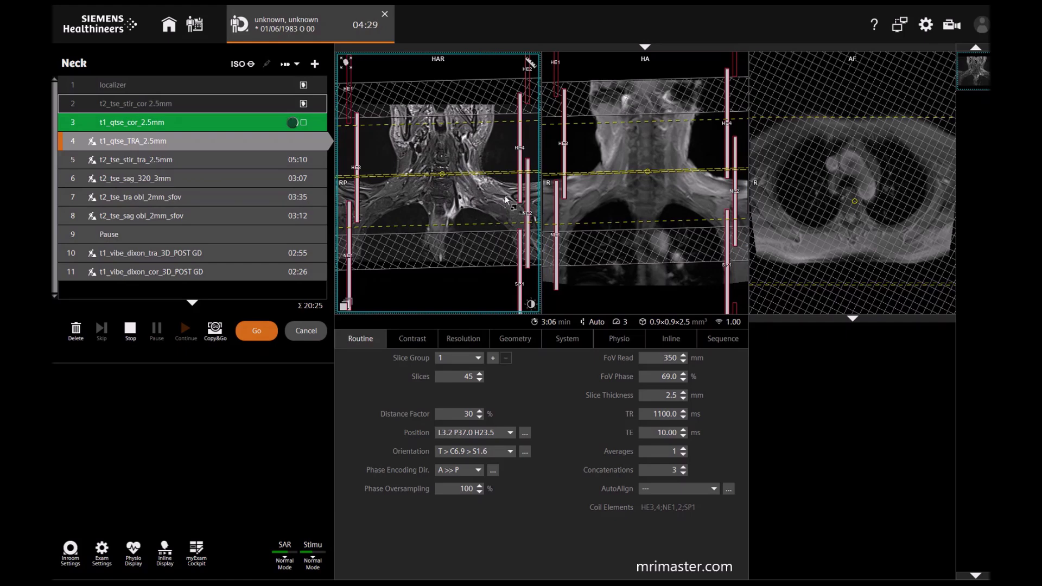
Move the transverse slice block down over the brachial plexus on the coronal STIR images and level it, at about L3.5 P47.2 F8.6.
scroll(501, 199, "down", 6)
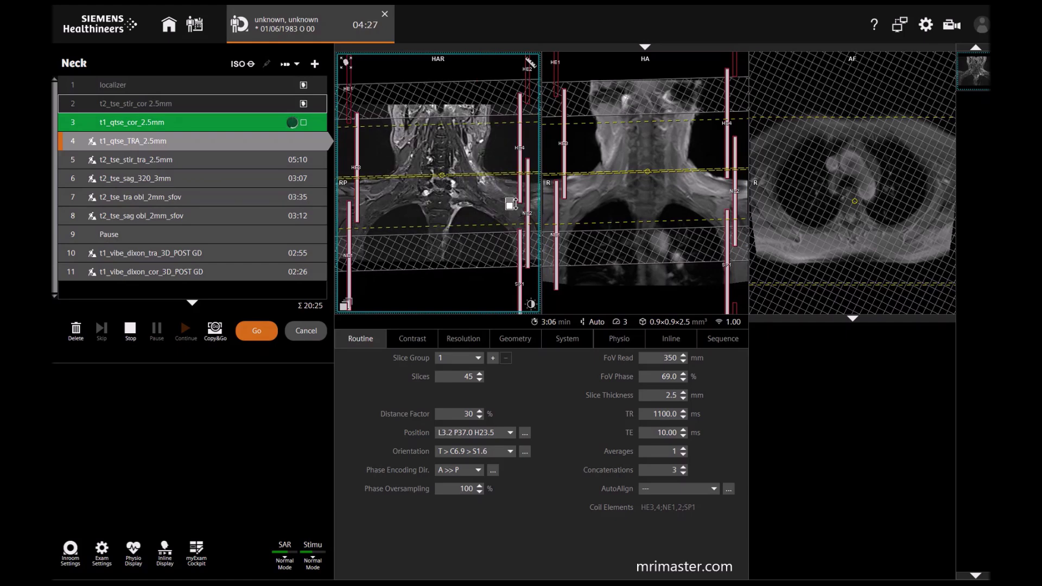
scroll(511, 204, "down", 4)
scroll(479, 185, "down", 2)
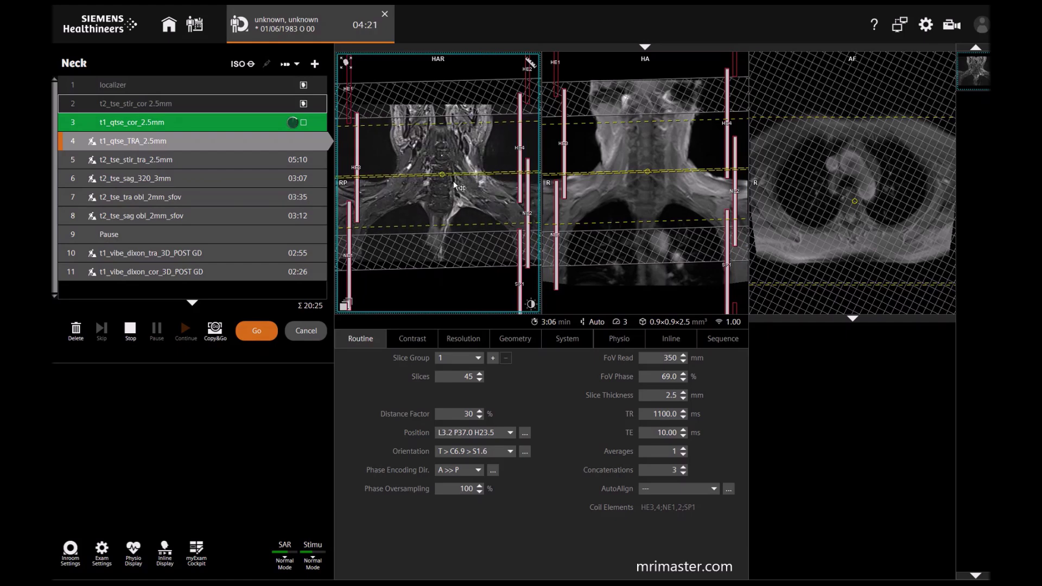
scroll(442, 225, "down", 2)
left_click_drag(503, 175, 443, 197)
left_click_drag(483, 306, 484, 305)
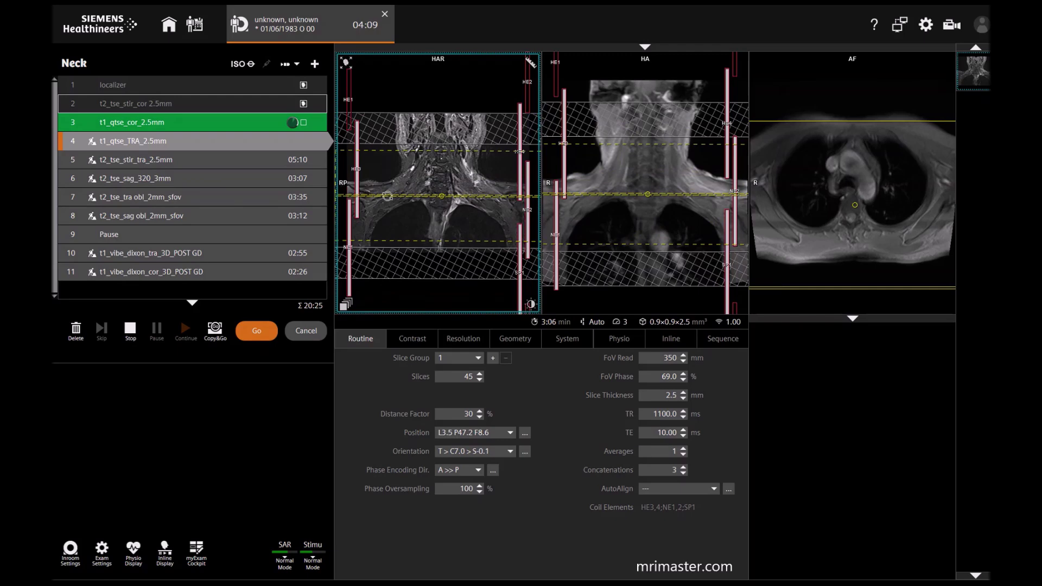
On the sagittal localizer, tilt the transverse block to about T > C11.1 > S-0.1 and shift it forward to about P15.0.
scroll(462, 231, "up", 5)
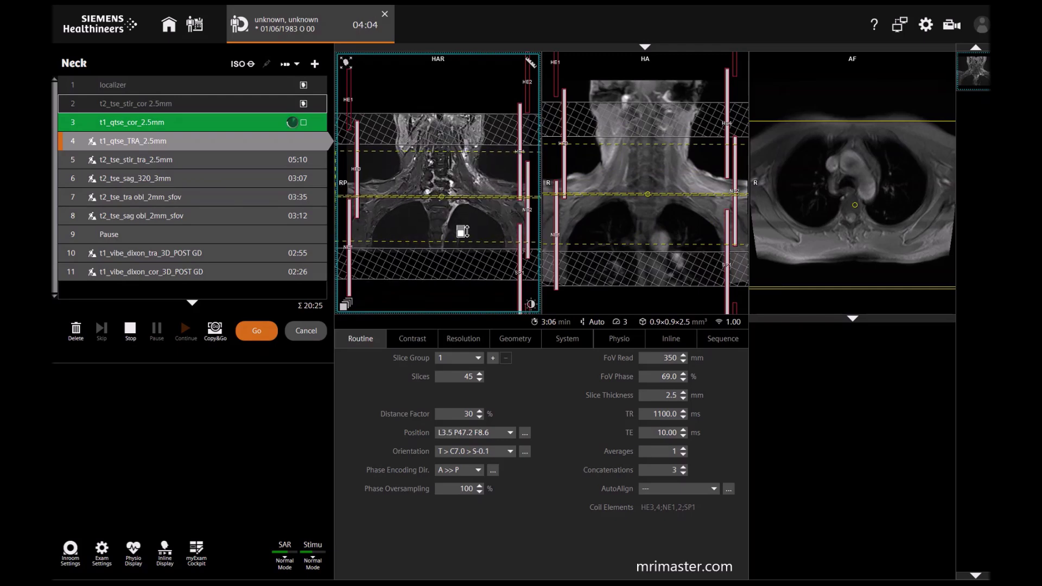
scroll(637, 215, "up", 7)
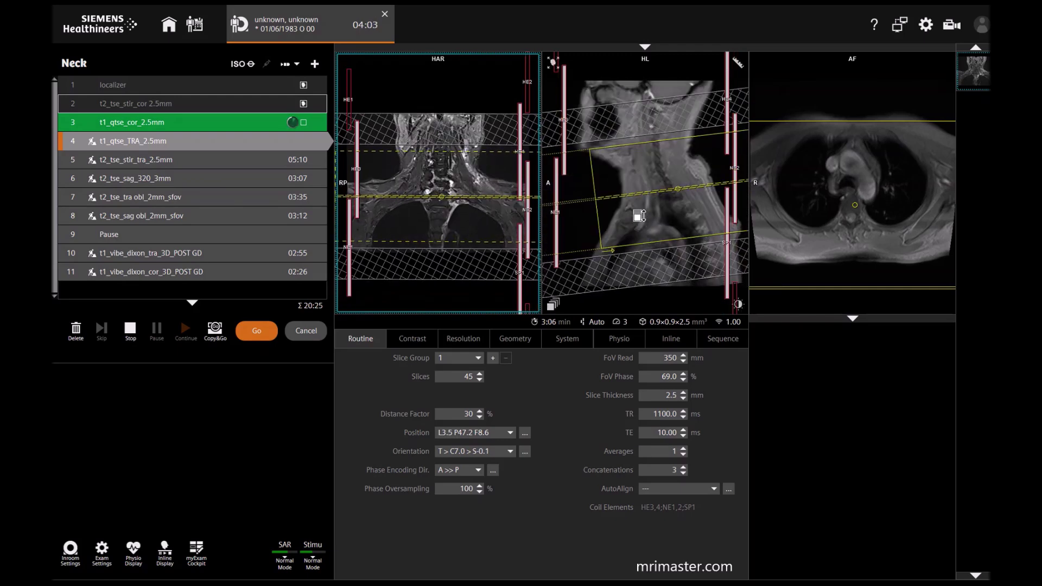
scroll(639, 216, "up", 1)
scroll(639, 216, "down", 1)
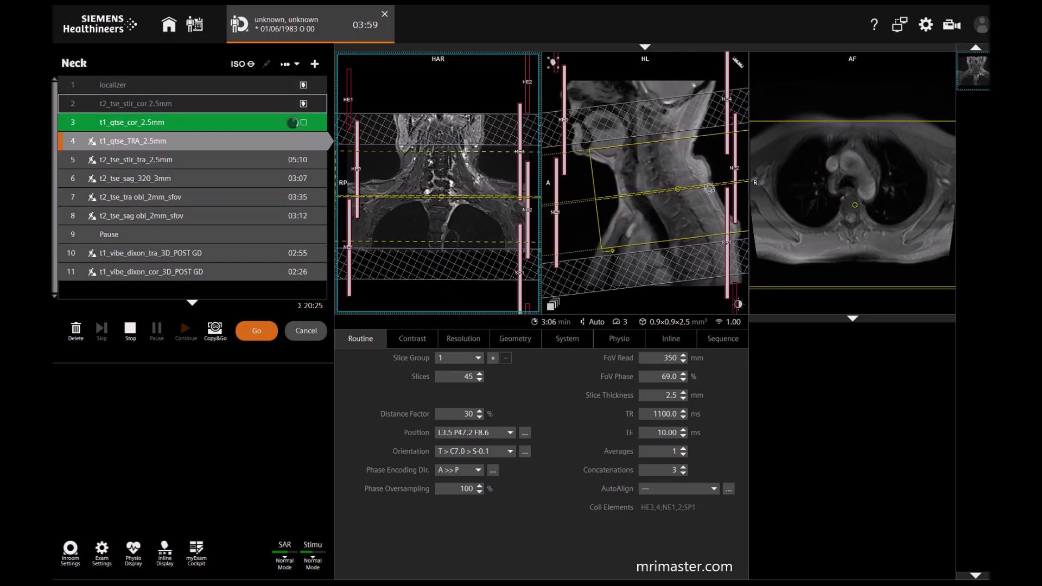
mouse_move(721, 182)
left_mouse_down()
mouse_move(676, 215)
mouse_move(674, 236)
left_mouse_up()
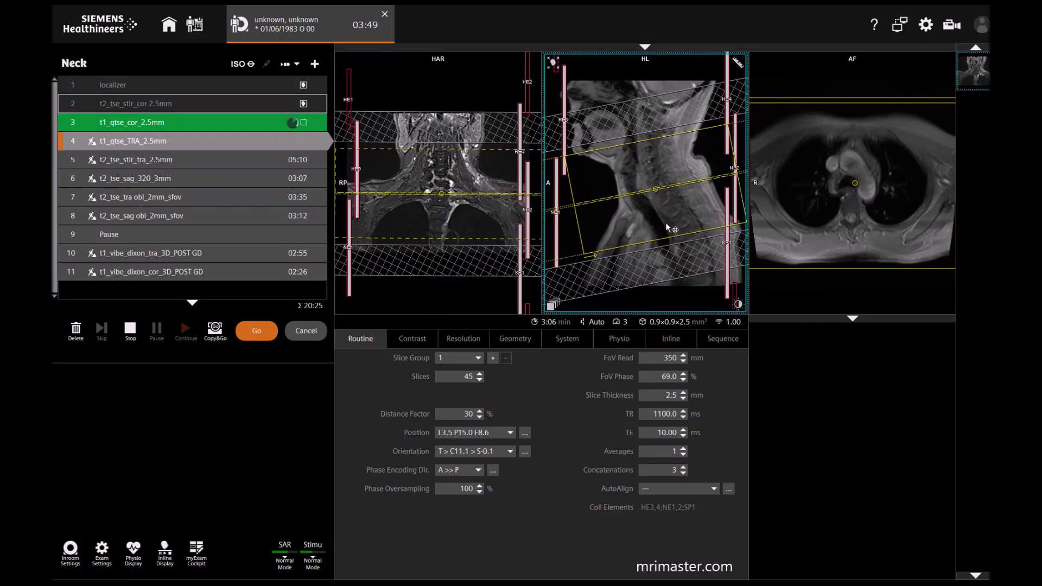
Recentre the transverse block to about L5.0 P13.7 F4.7 on the coronal STIR image and confirm t1_qtse_TRA_2.5mm for scanning.
scroll(472, 209, "down", 5)
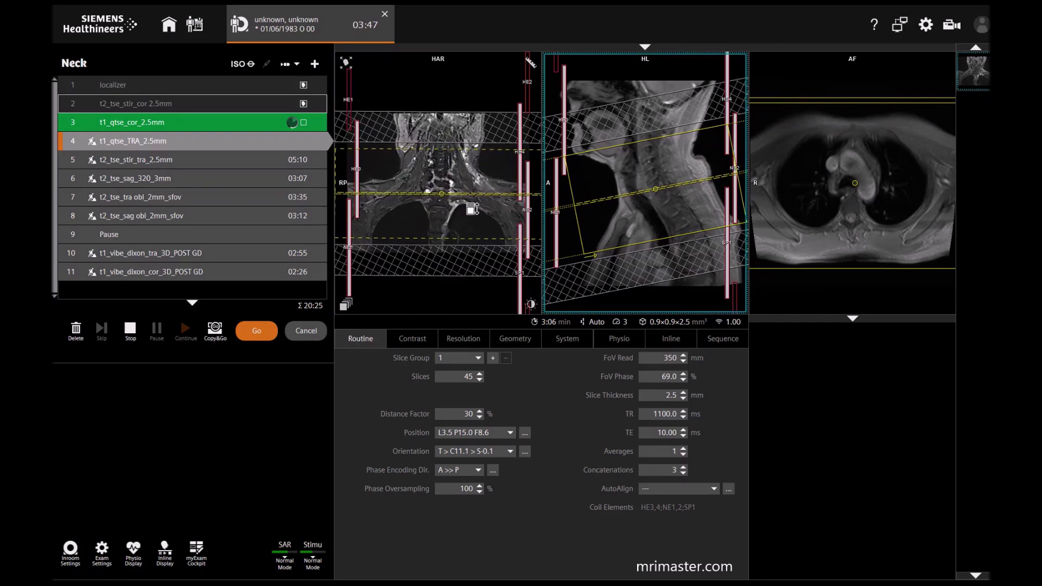
left_click(440, 197)
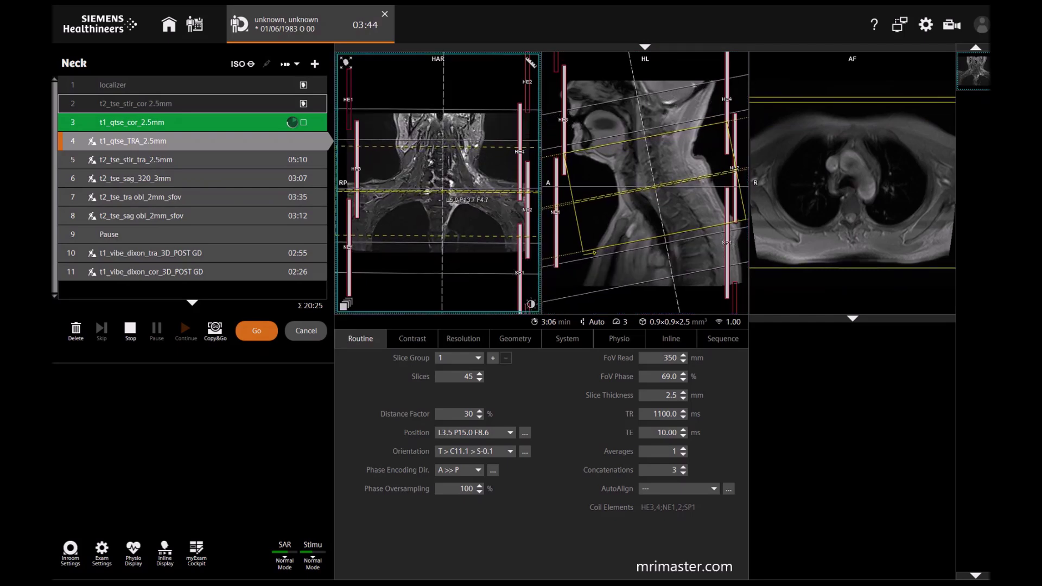
left_click(898, 248)
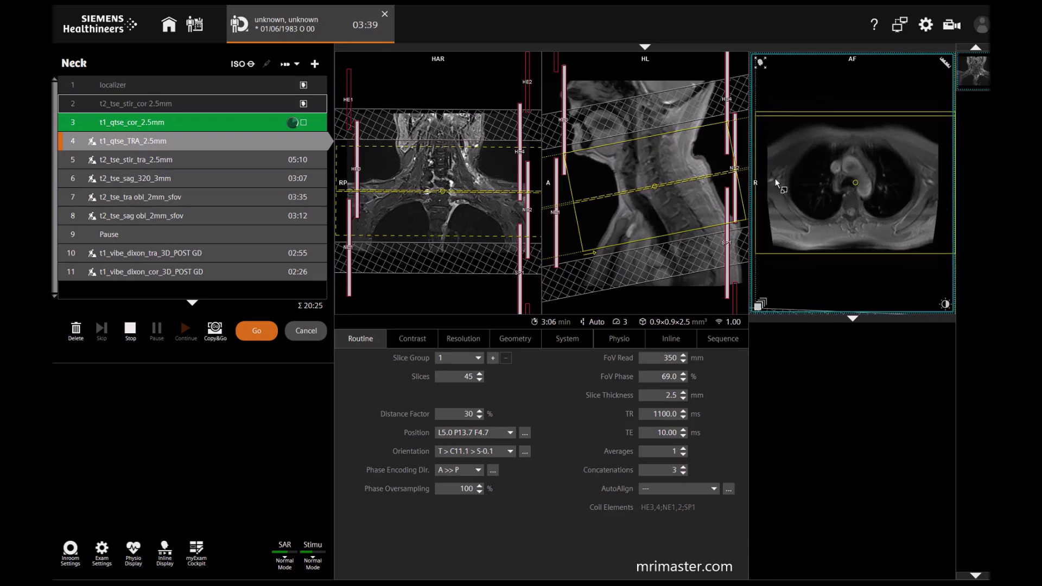
left_click(268, 334)
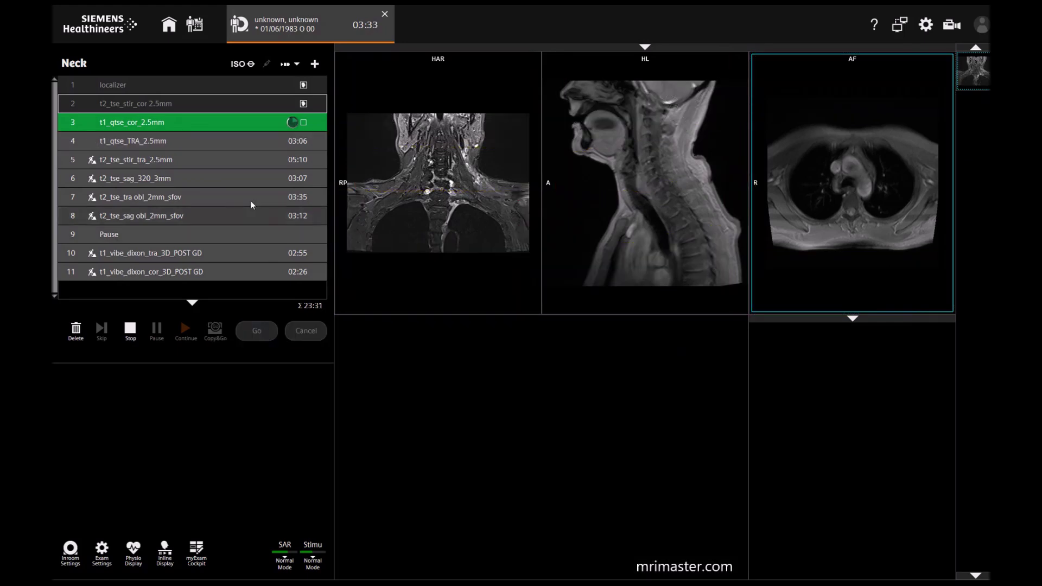
Open t2_tse_stir_tra_2.5mm, copy the slices and saturation regions from t1_qtse_TRA_2.5mm into it, and confirm it for scanning.
left_click(142, 160)
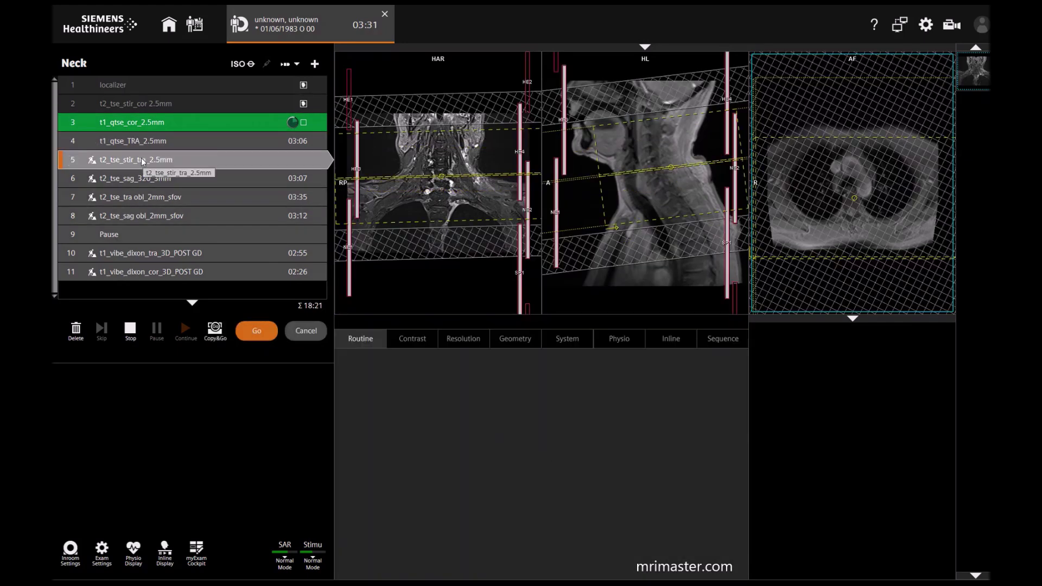
right_click(142, 138)
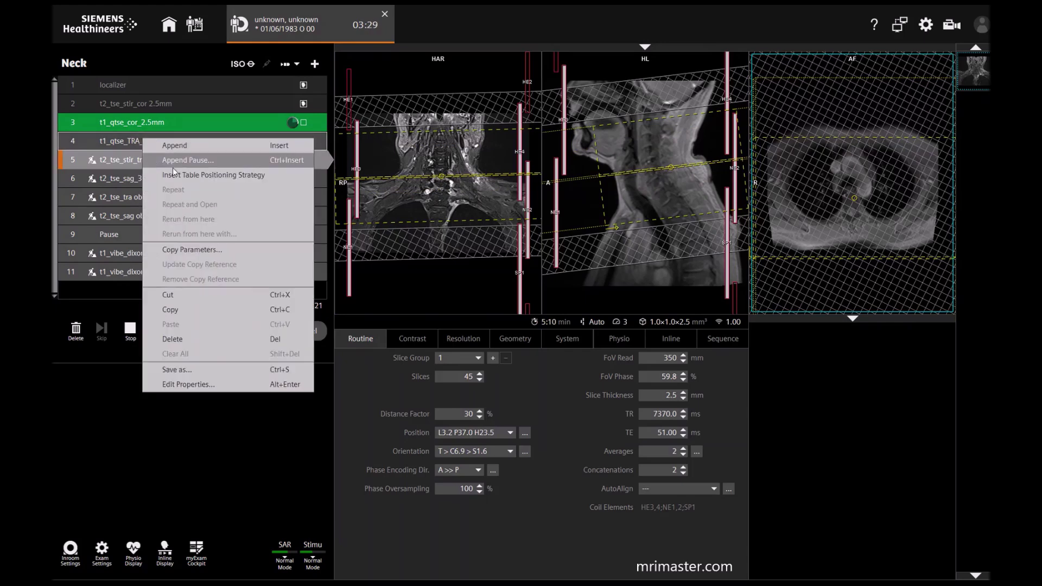
left_click(187, 249)
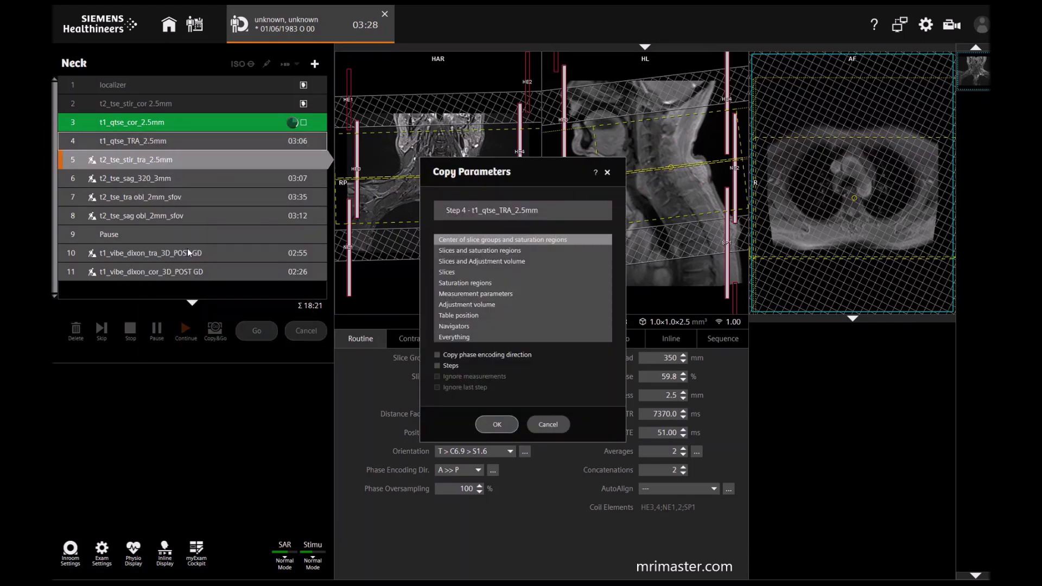
left_click(475, 252)
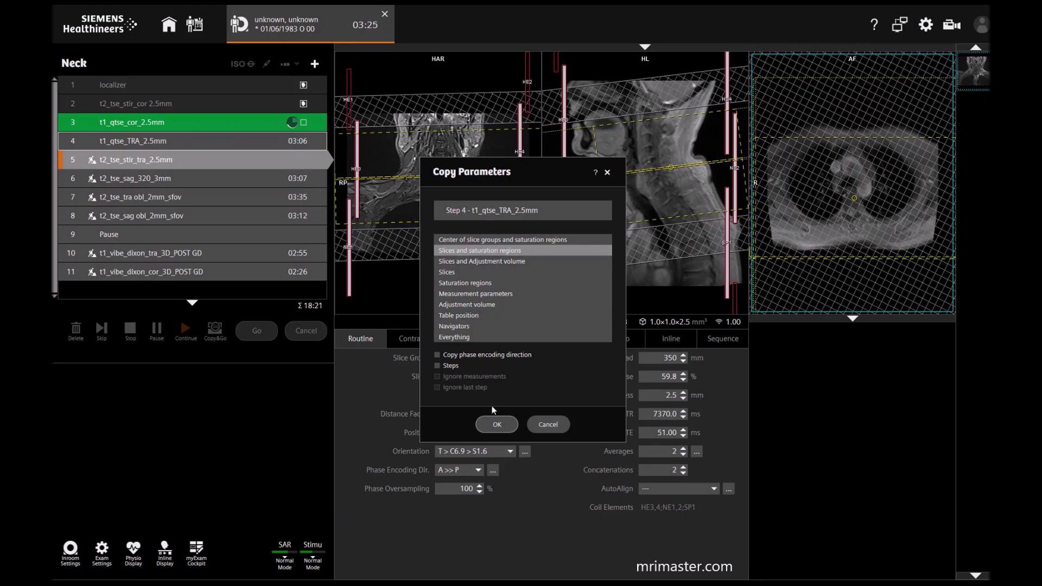
left_click(497, 425)
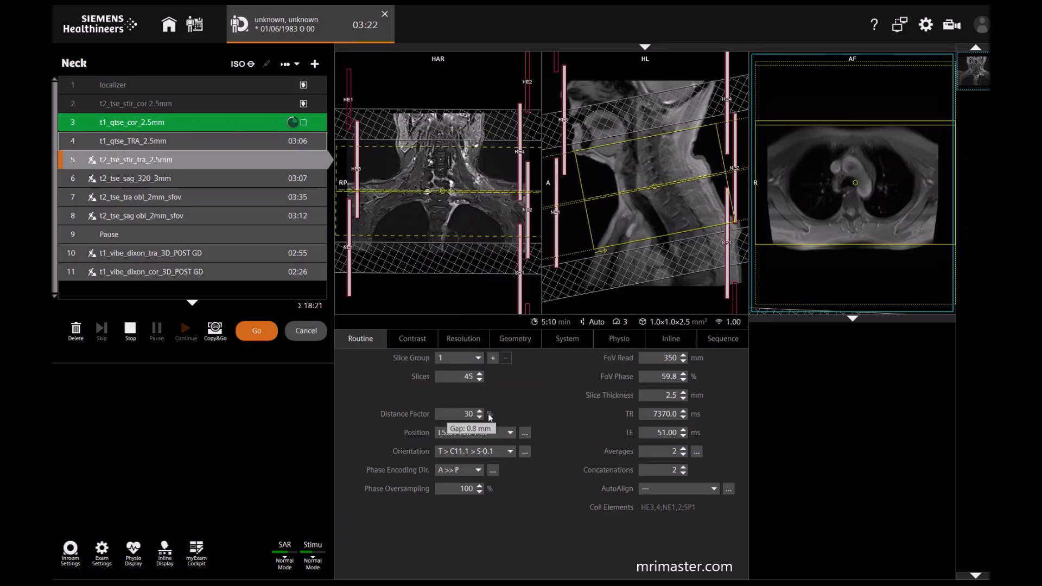
left_click(257, 331)
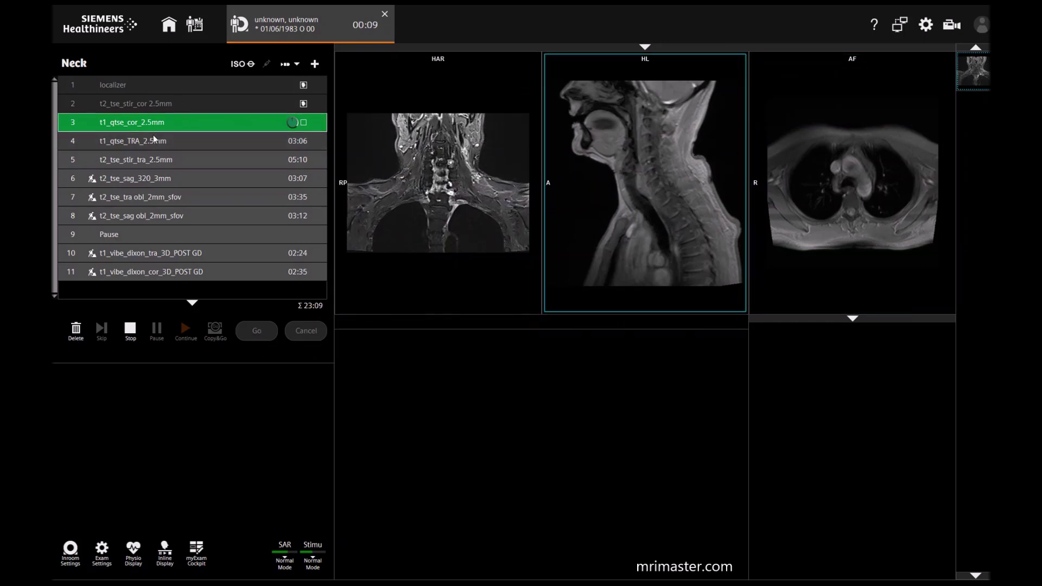
Load the acquired t1_qtse_cor_2.5mm images in place of the sagittal localizer and review the coronal slices through the brachial plexus.
left_click_drag(305, 126, 608, 166)
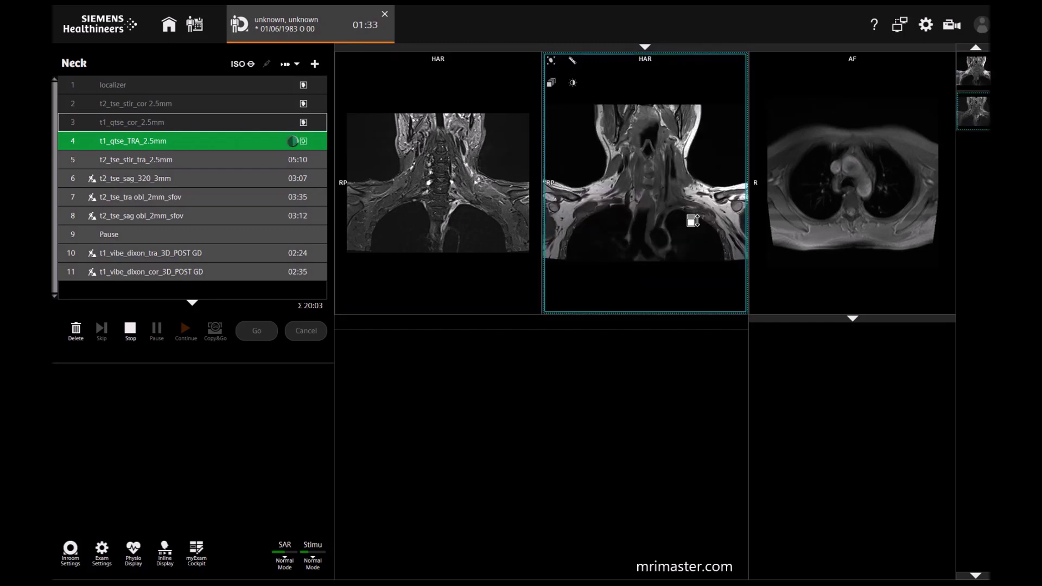
scroll(693, 220, "down", 10)
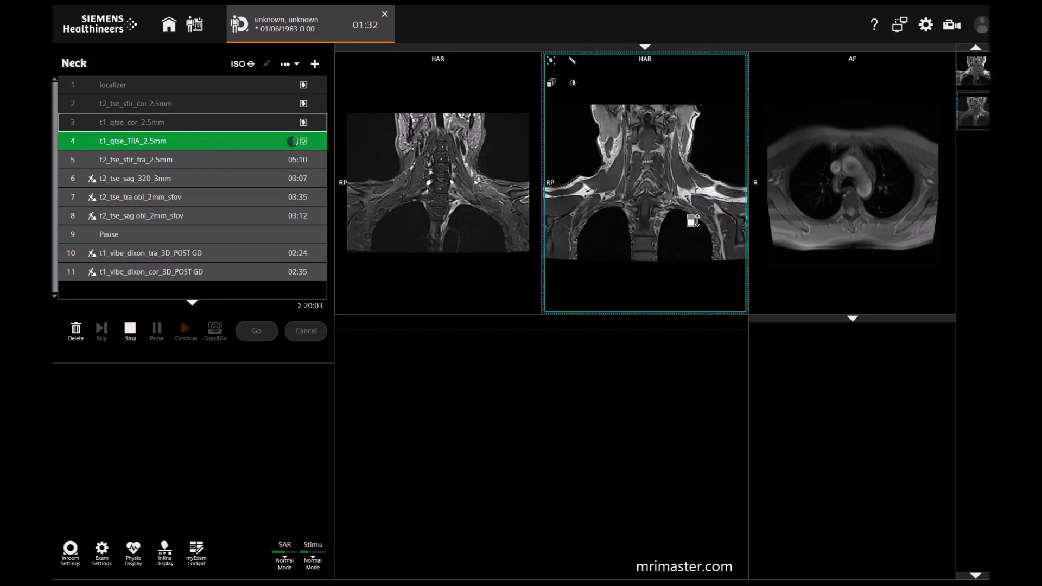
scroll(693, 220, "down", 3)
scroll(693, 221, "up", 10)
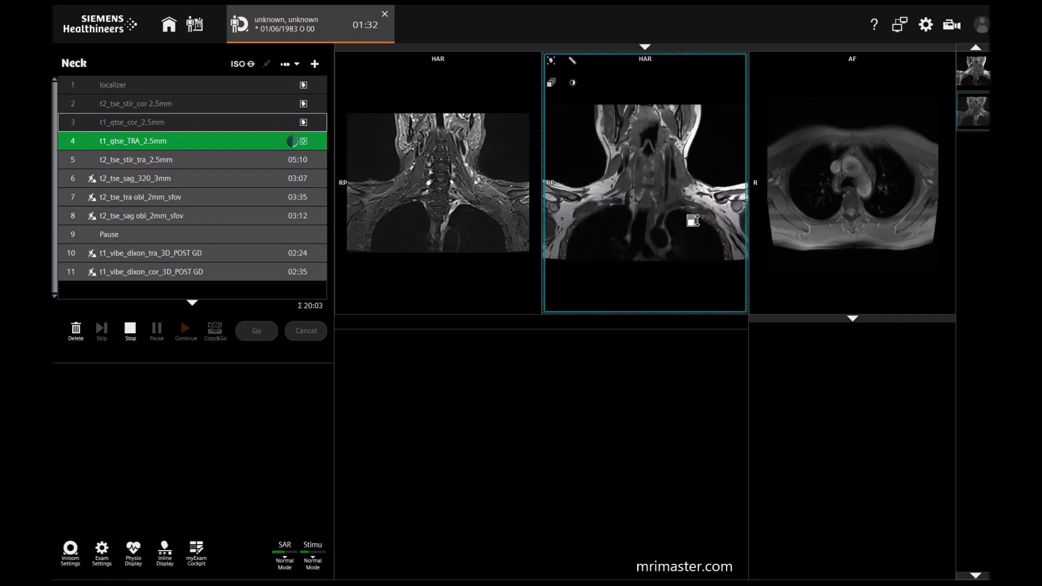
scroll(692, 221, "down", 10)
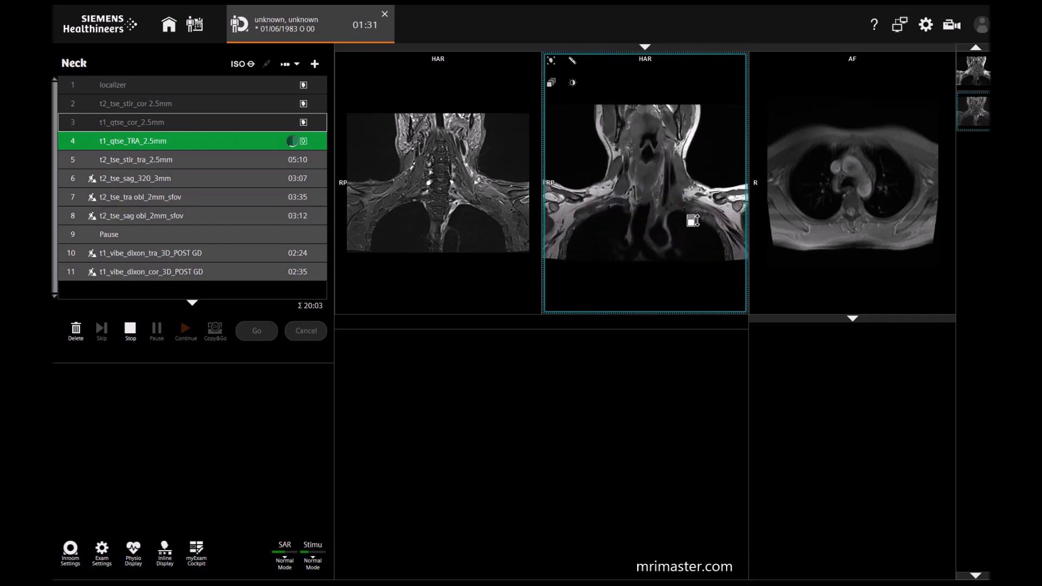
scroll(693, 221, "down", 3)
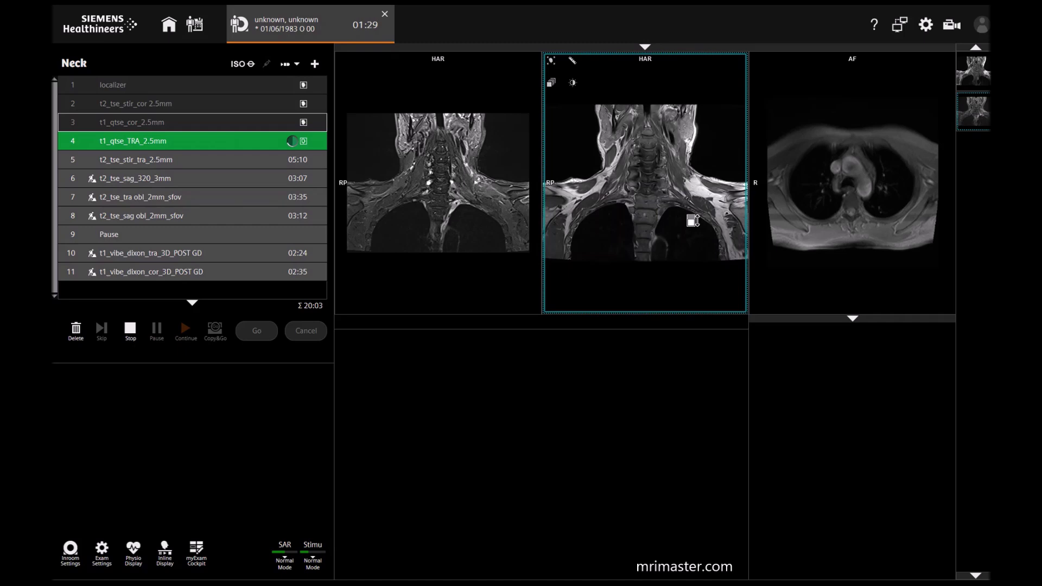
scroll(693, 221, "up", 2)
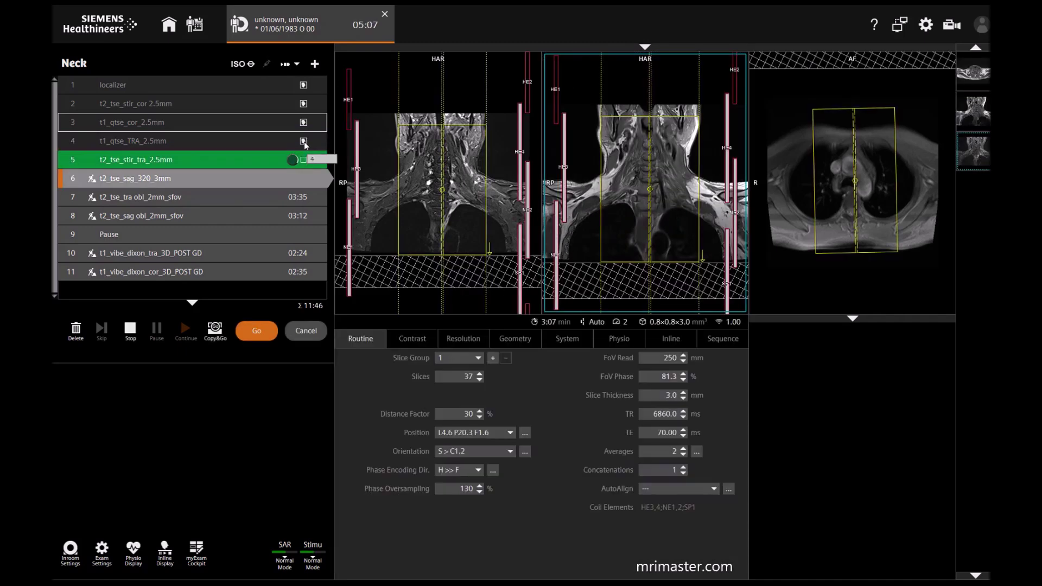
For planning t2_tse_sag_320_3mm, replace the T1 coronal images with the acquired t1_qtse_TRA_2.5mm images and find a transverse slice through the lower neck.
left_click_drag(305, 144, 669, 194)
scroll(699, 200, "up", 3)
scroll(699, 201, "down", 8)
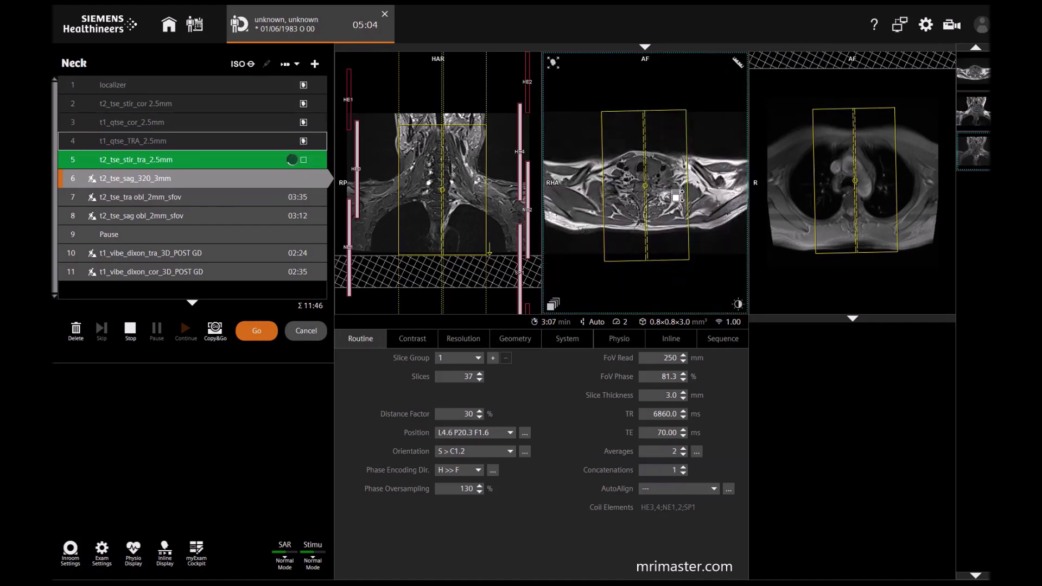
left_click(695, 200)
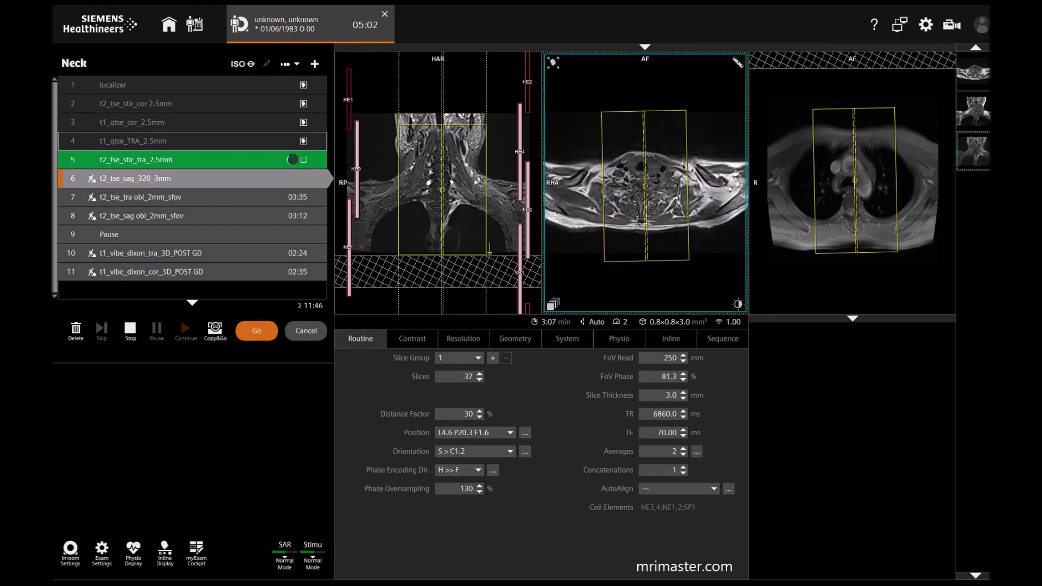
scroll(699, 203, "up", 8)
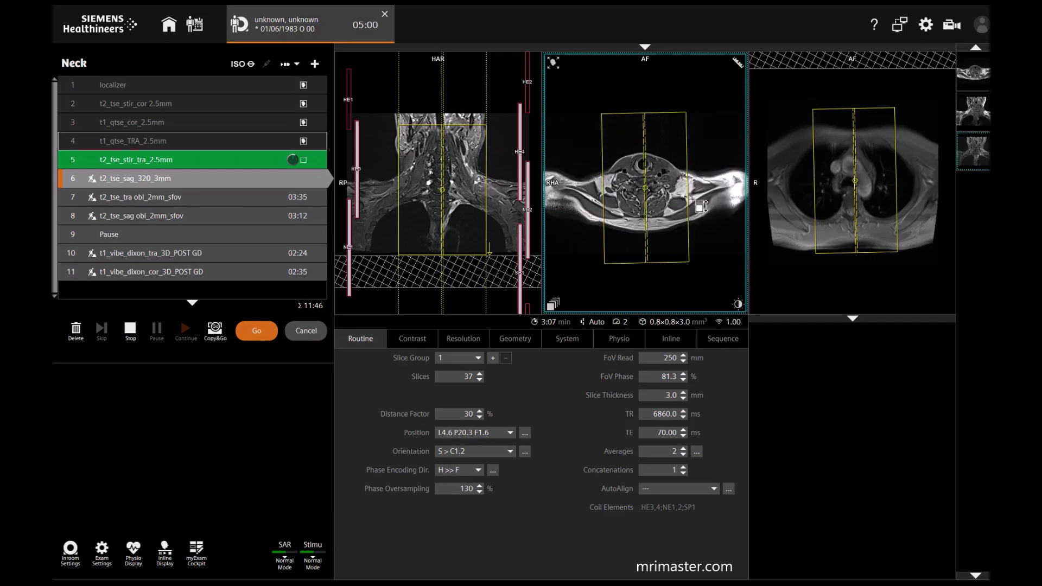
scroll(702, 206, "down", 2)
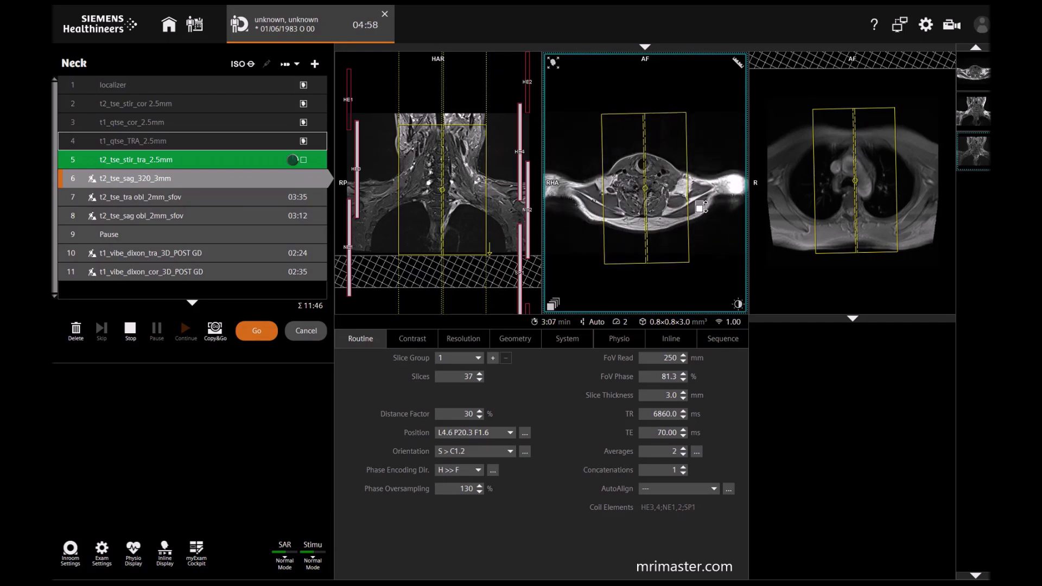
scroll(700, 206, "up", 1)
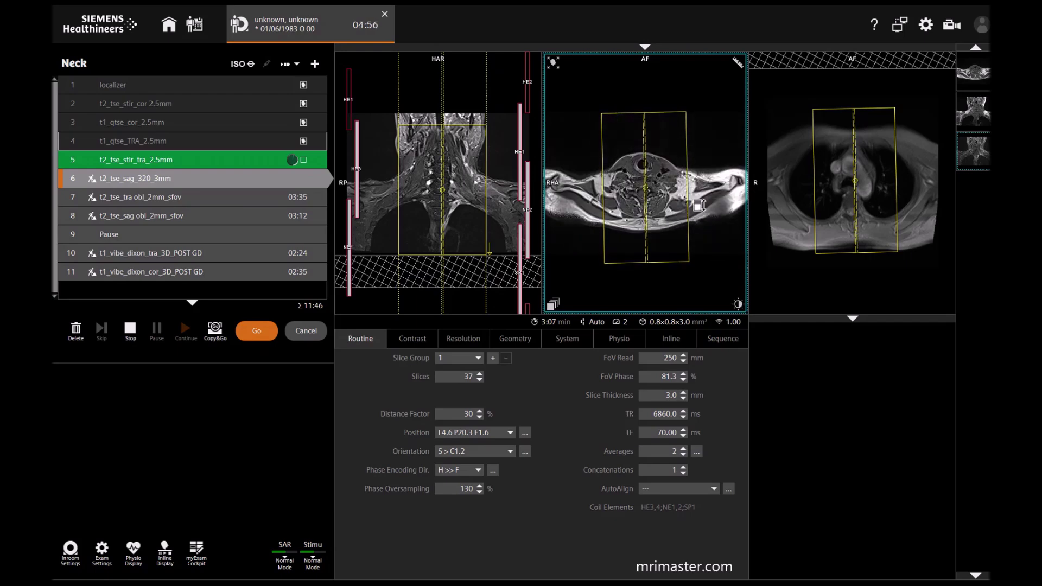
Move the sagittal slice block over the patient's left brachial plexus using the transverse and coronal images, to about L70.9 P21.7 F8.1.
left_click_drag(645, 187, 688, 189)
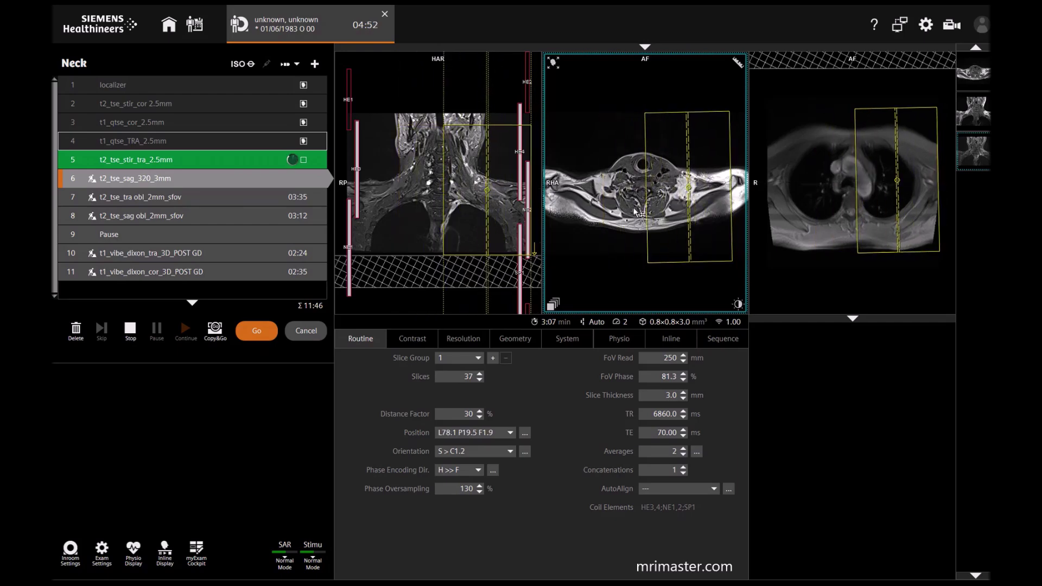
scroll(490, 210, "up", 3)
scroll(490, 210, "down", 2)
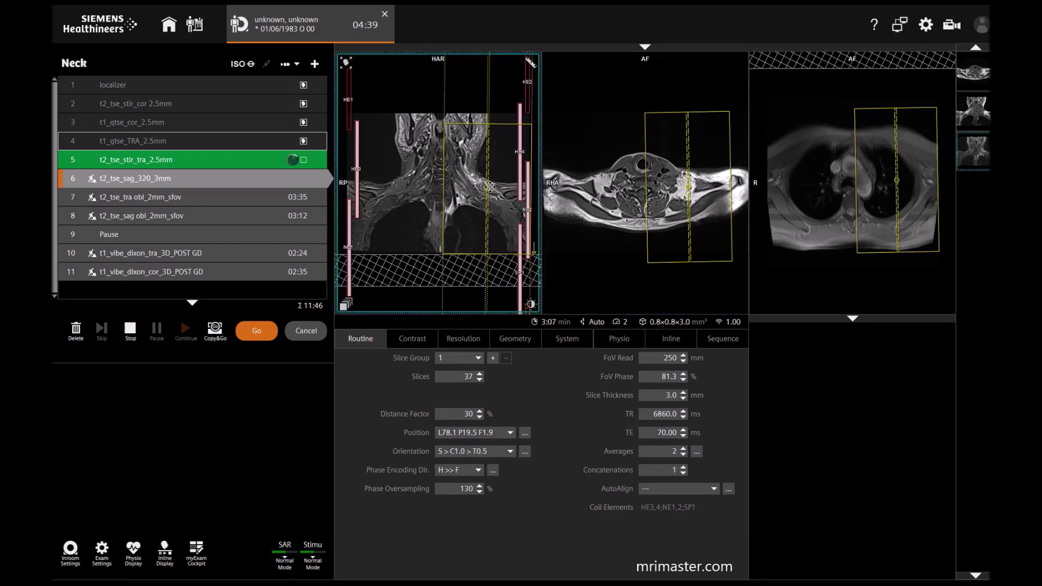
left_click_drag(486, 188, 483, 192)
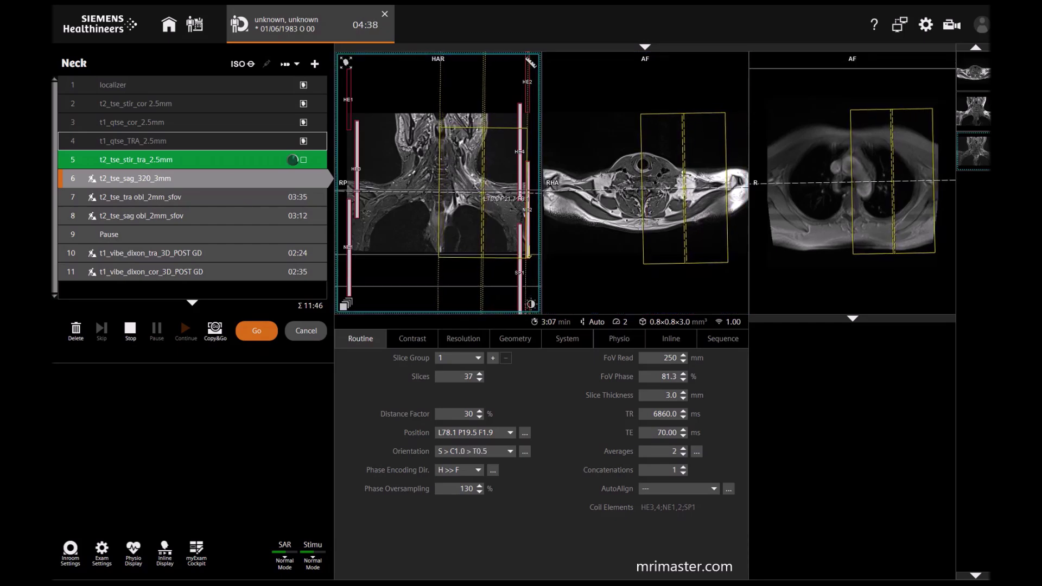
Shift the saturation band slightly down on the coronal image, just below the sagittal block, and reselect the slice group.
left_click(470, 272)
left_click_drag(474, 273, 474, 278)
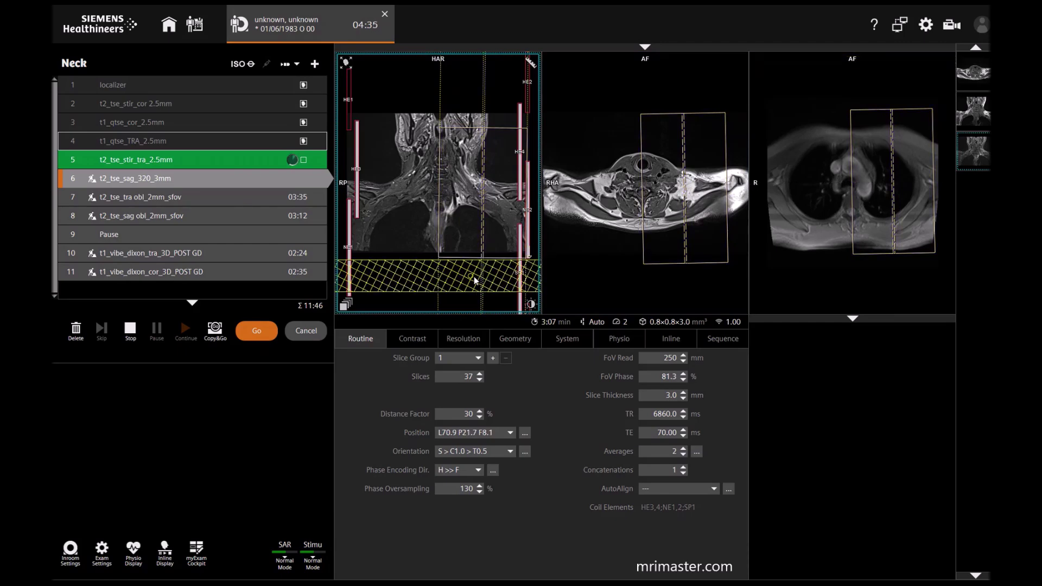
left_click(483, 173)
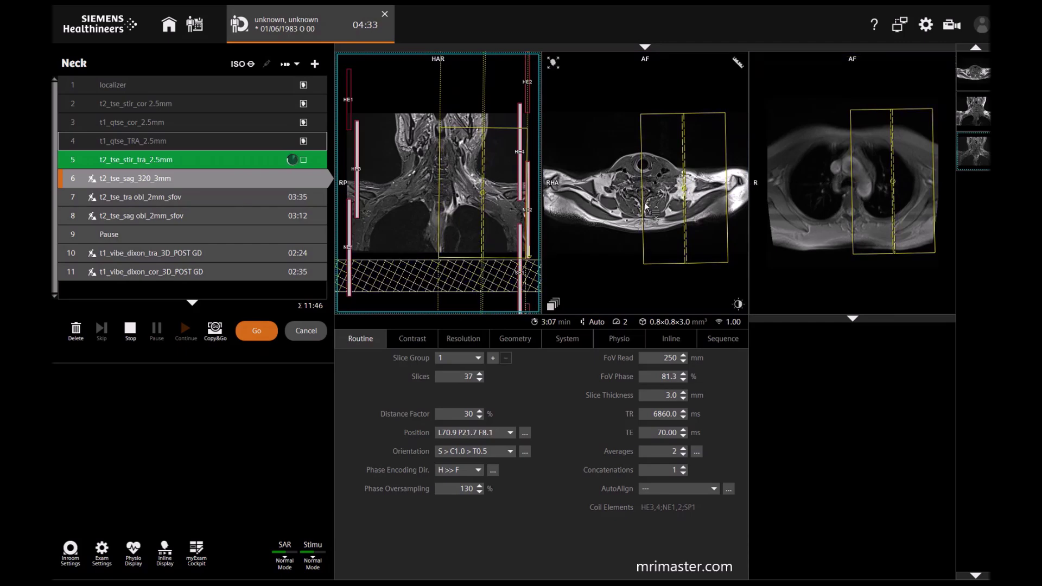
Check the block's coverage on the transverse images, shift it forward to about P17.4 on the sagittal localizer, and confirm t2_tse_sag_320_3mm for scanning.
scroll(697, 211, "down", 1)
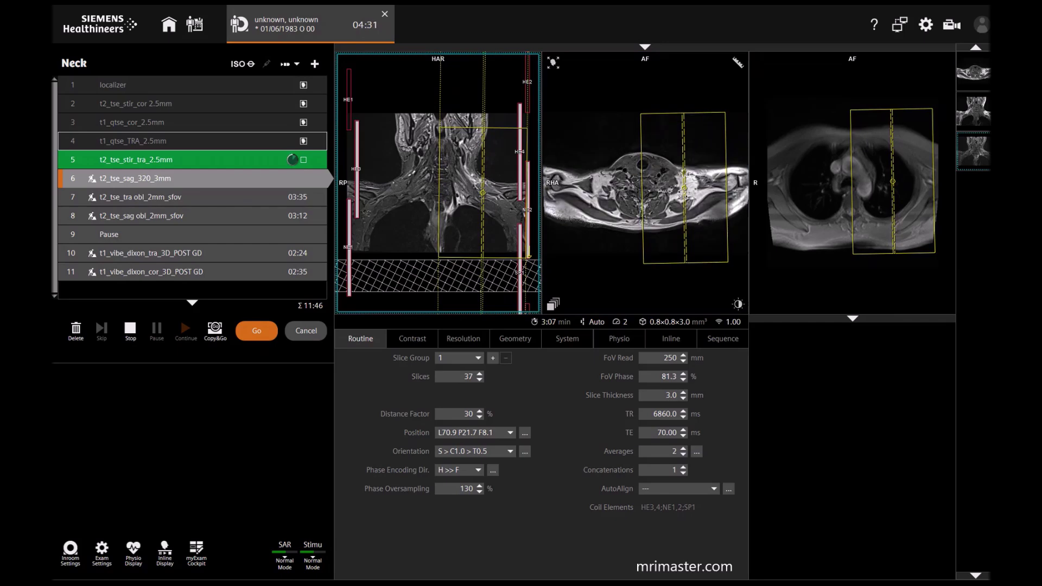
scroll(703, 219, "down", 3)
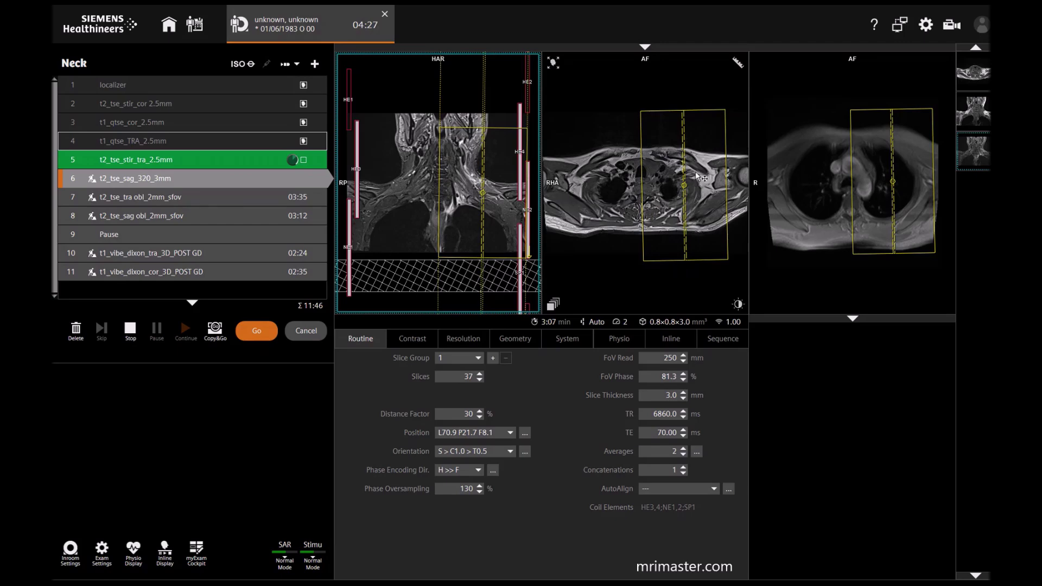
scroll(709, 179, "down", 4)
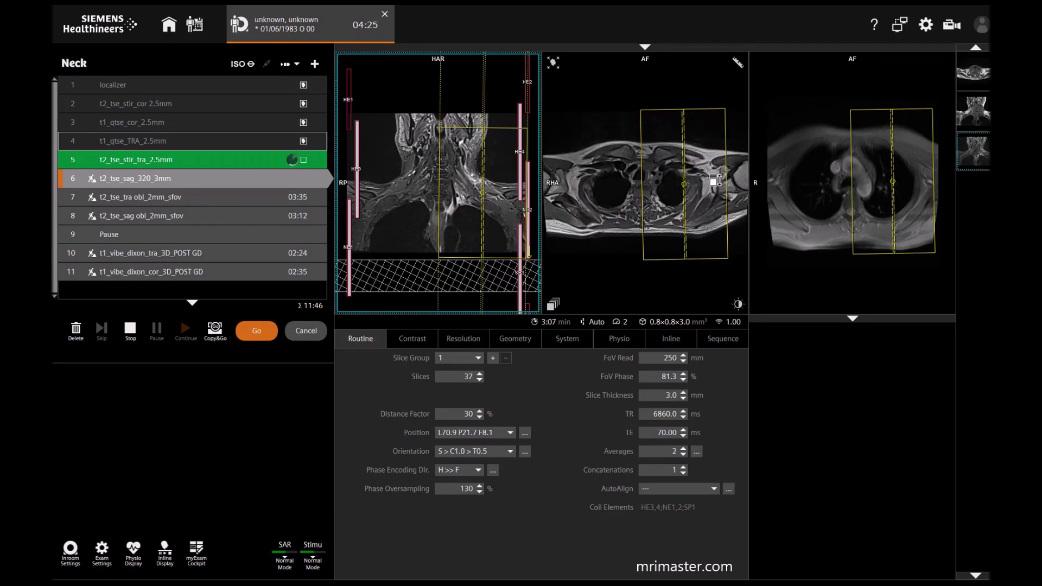
scroll(712, 178, "down", 2)
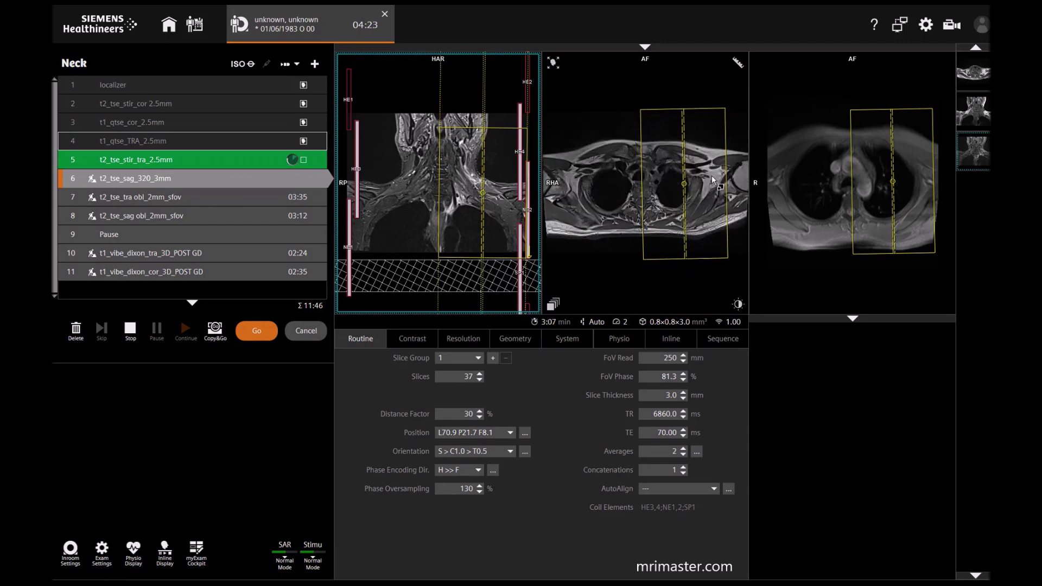
scroll(706, 183, "up", 3)
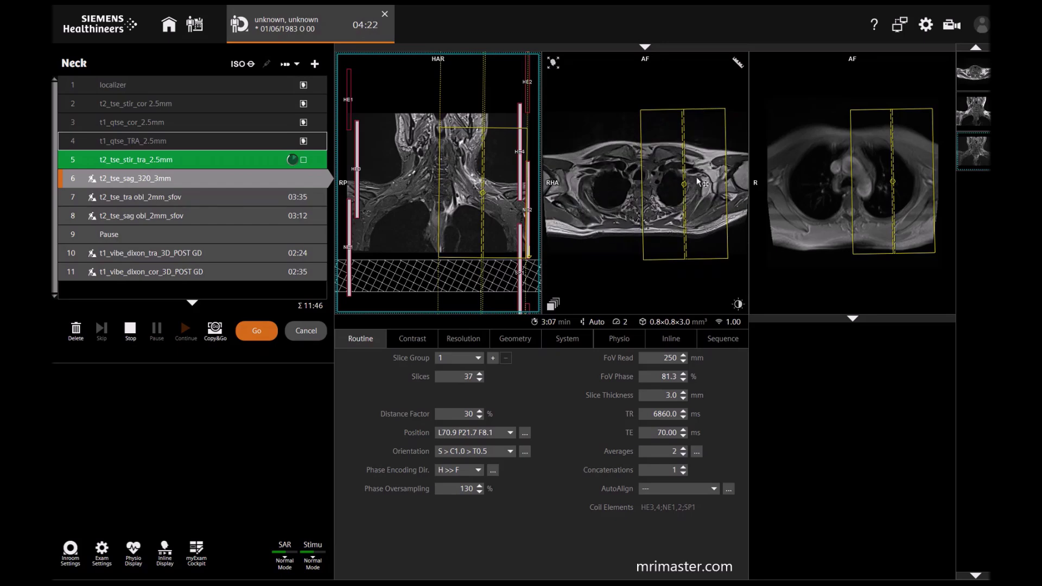
left_click(818, 204)
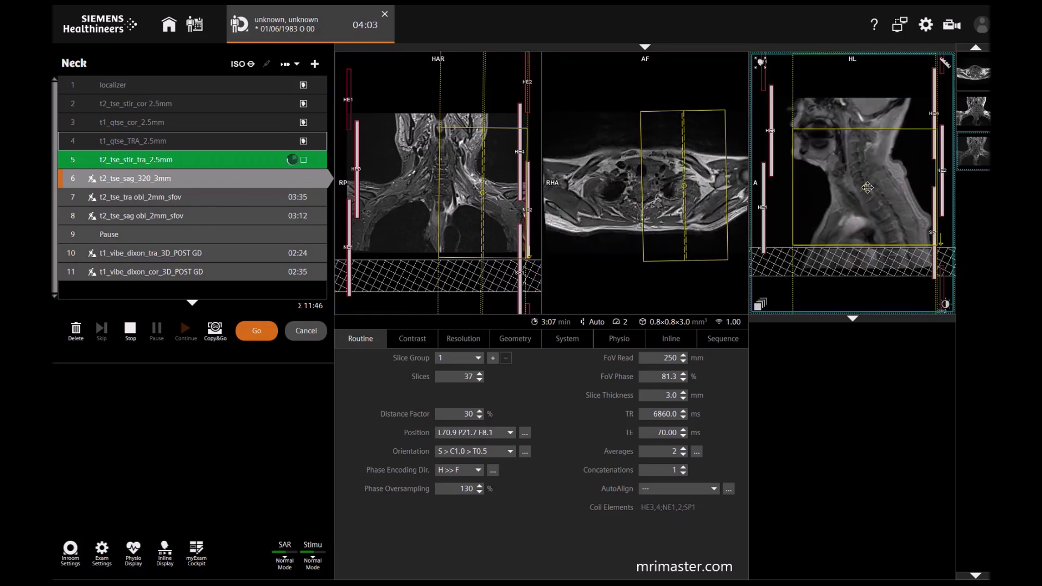
left_click(867, 187)
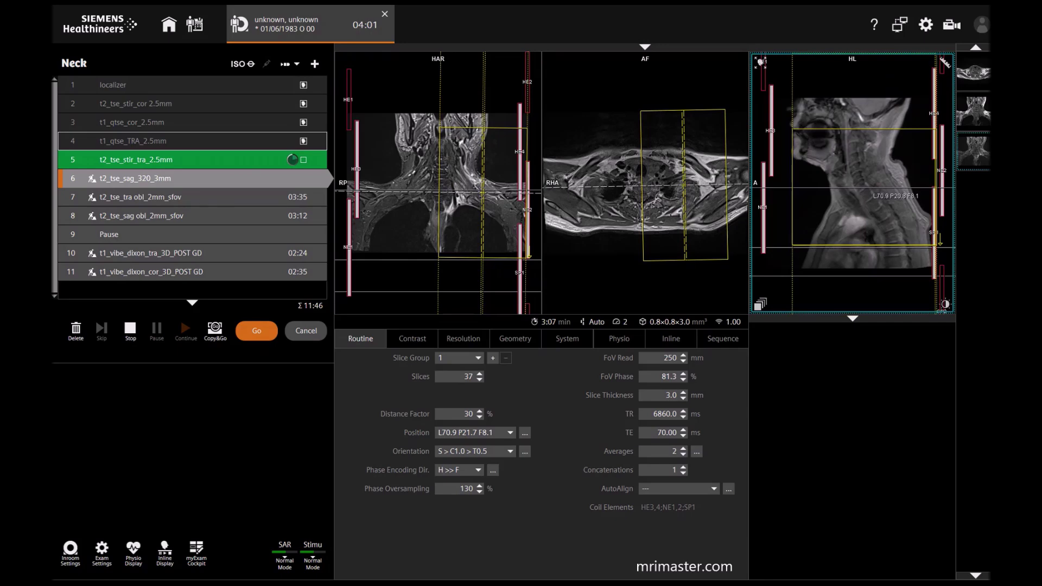
left_click_drag(865, 187, 863, 188)
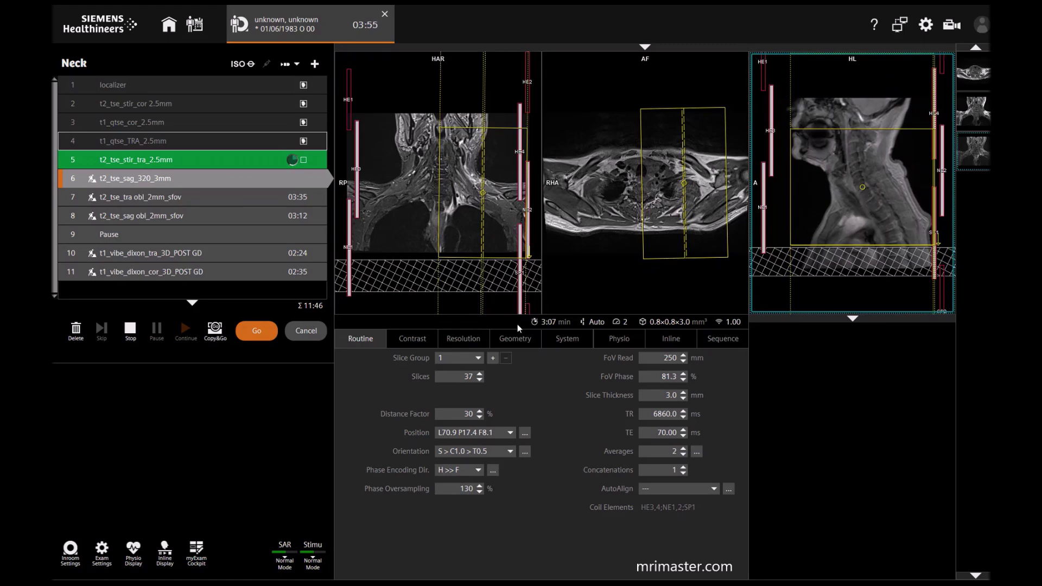
left_click(255, 329)
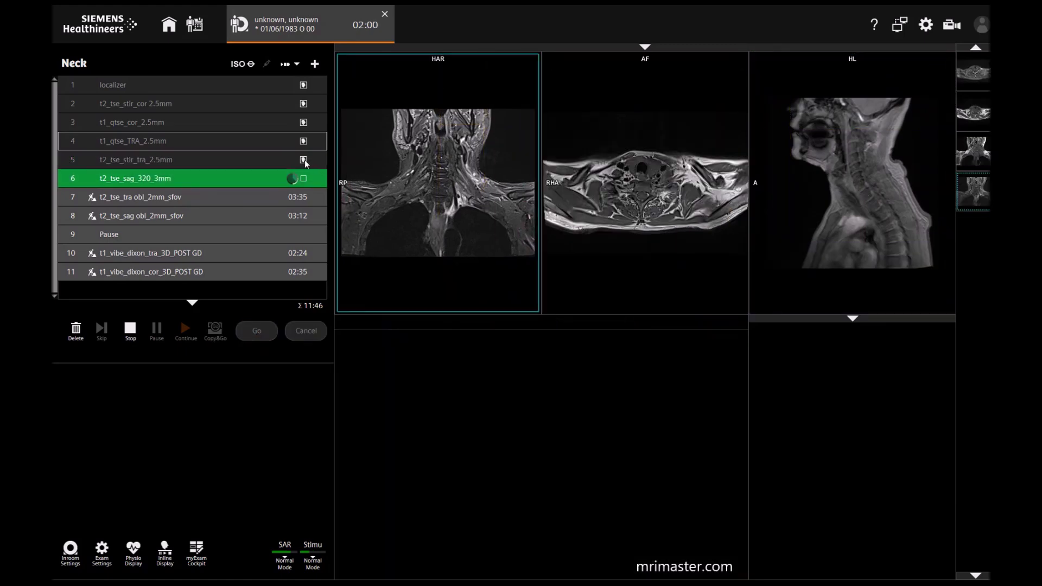
Load the acquired t2_tse_stir_tra_2.5mm images in place of the T1 transverse images and find a slice through the brachial plexus.
left_click_drag(304, 159, 630, 195)
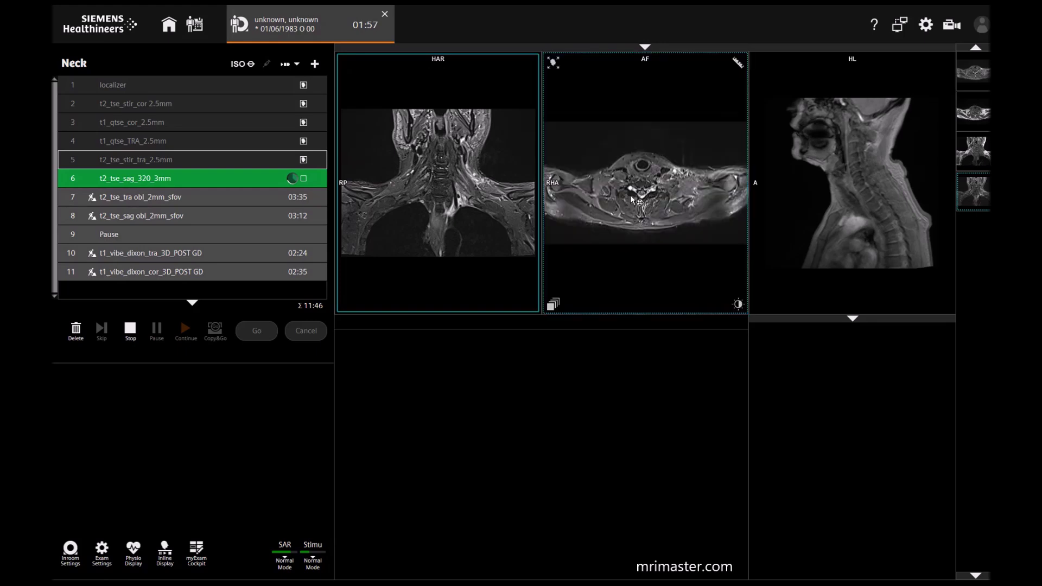
scroll(692, 184, "up", 5)
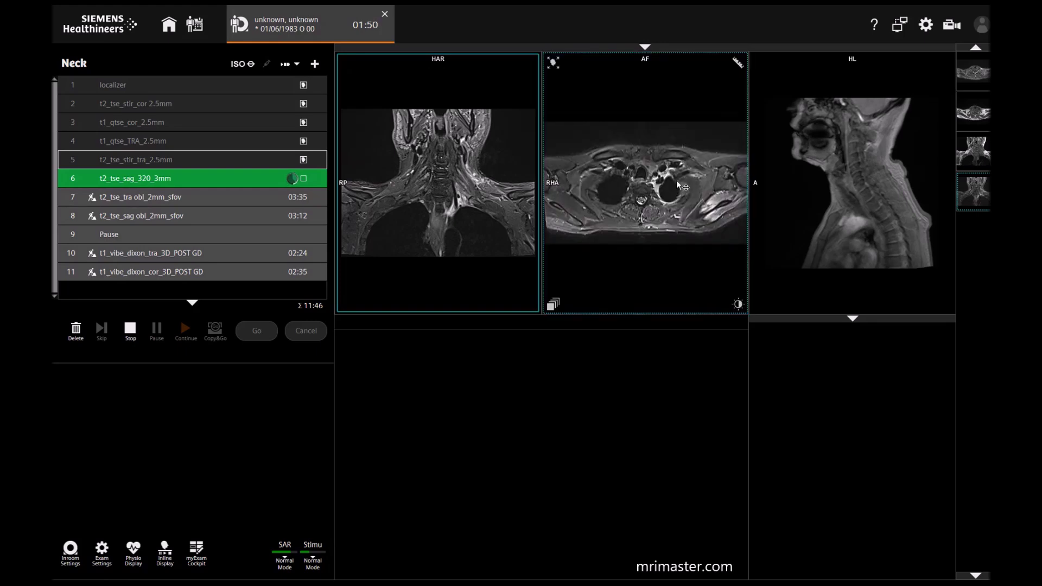
scroll(676, 180, "down", 6)
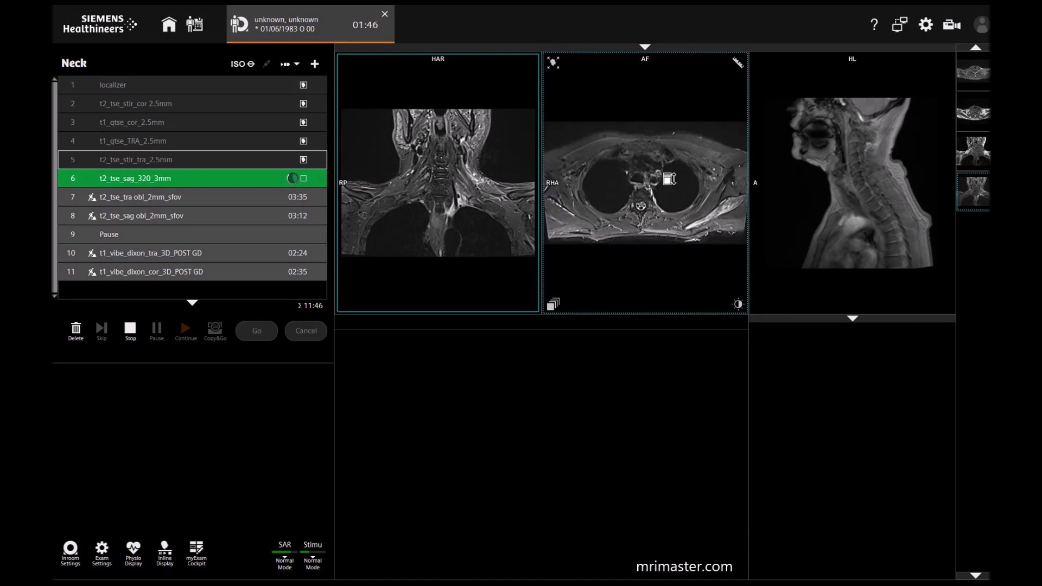
scroll(669, 179, "up", 6)
left_click(712, 158)
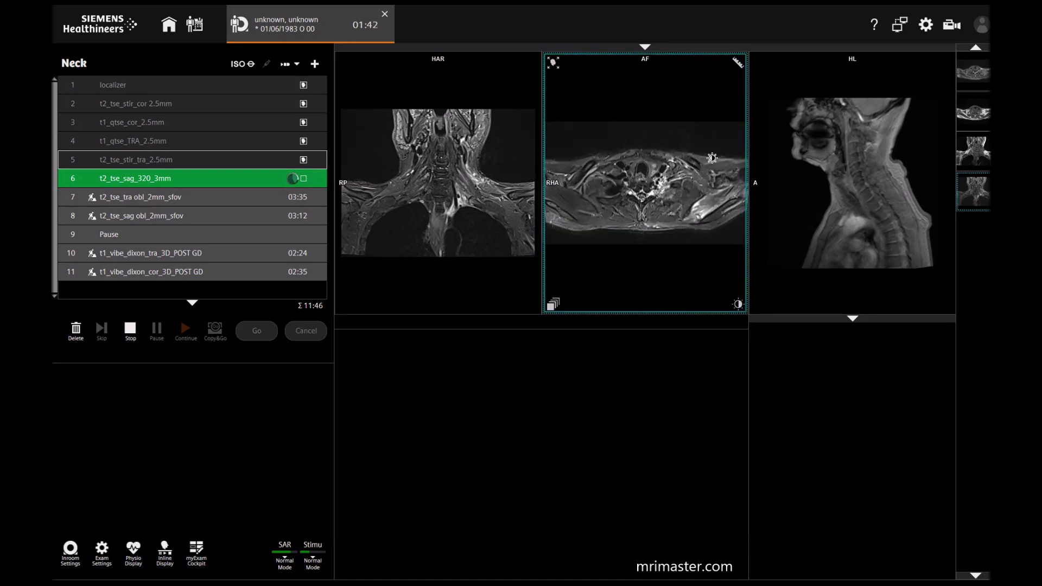
Open t2_tse_tra obl_2mm_sfov for planning and load the acquired t2_tse_sag_320_3mm images in place of the sagittal localizer.
scroll(708, 173, "up", 6)
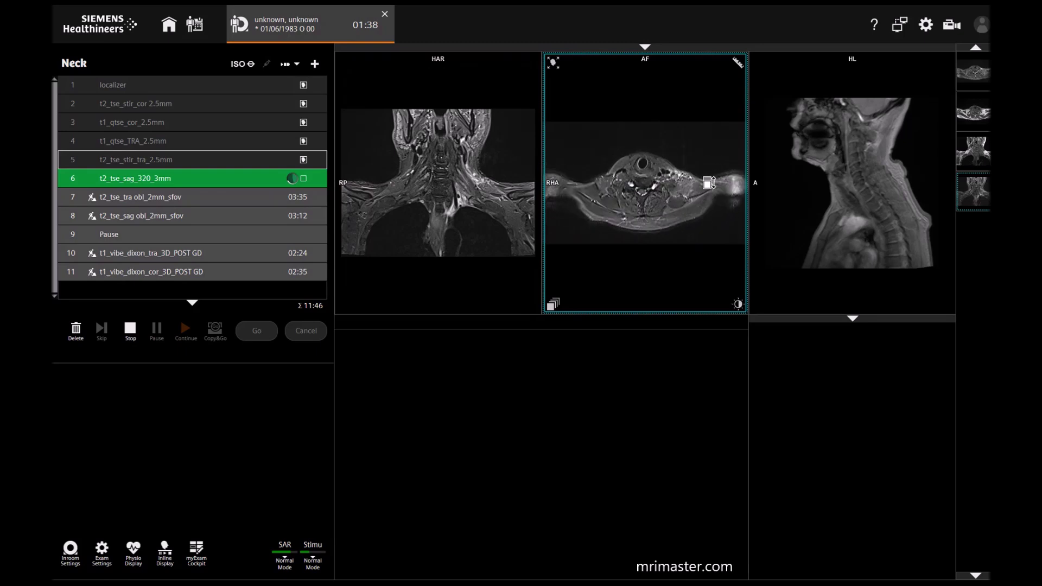
double_click(110, 201)
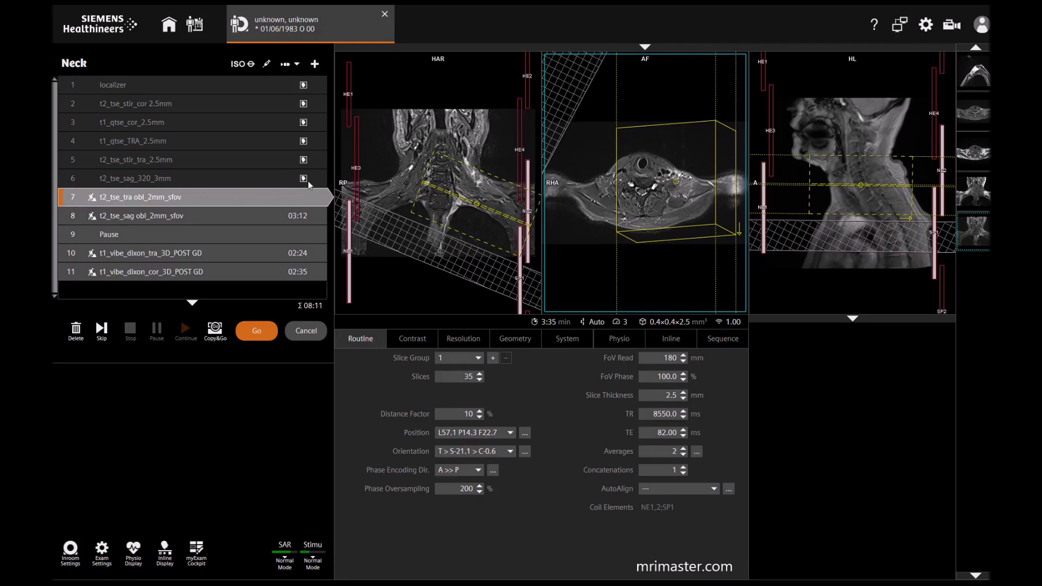
left_click_drag(303, 182, 863, 205)
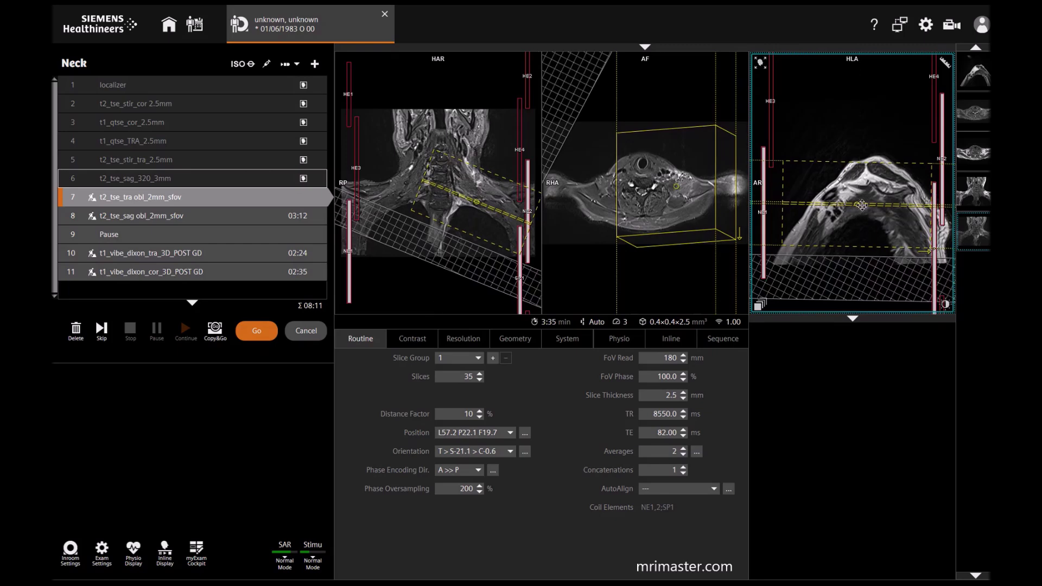
scroll(862, 205, "up", 2)
scroll(863, 209, "down", 5)
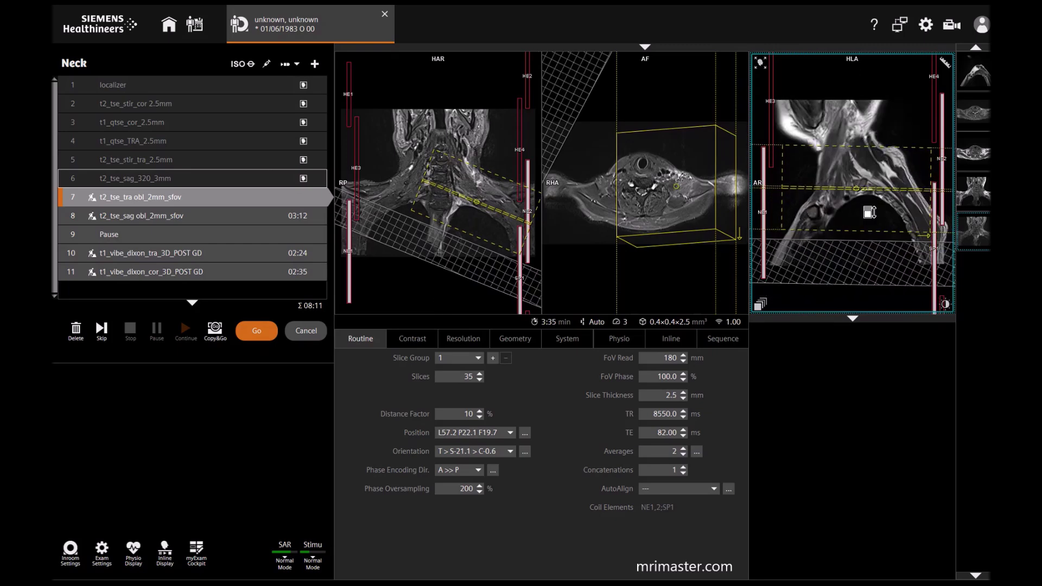
scroll(867, 210, "up", 8)
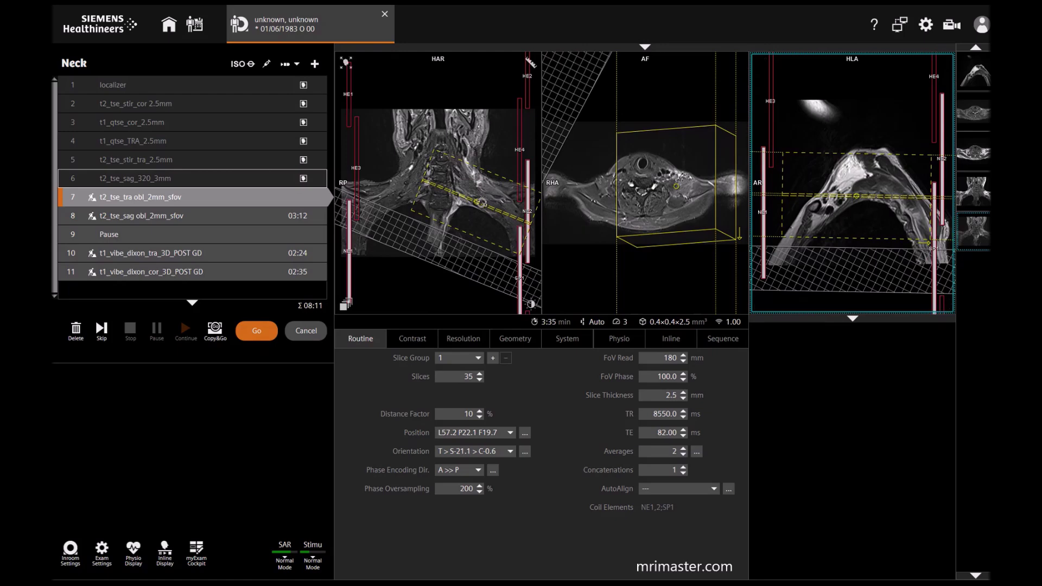
Shift and tilt the oblique transverse block along the left brachial plexus on the coronal image, to about L64.1 P21.2 F17.5 and T > S-22.3 > C-0.7.
scroll(492, 206, "down", 5)
scroll(492, 205, "down", 4)
mouse_move(516, 216)
left_mouse_down()
mouse_move(519, 201)
mouse_move(474, 199)
left_mouse_up()
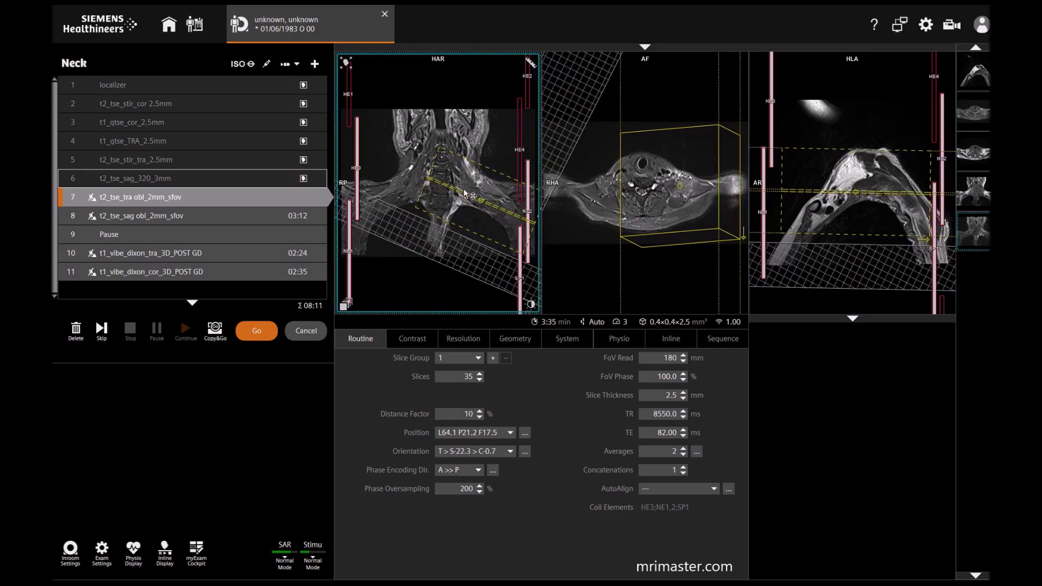
Check the oblique block's coverage through the coronal and transverse images and confirm t2_tse_tra obl_2mm_sfov for scanning.
scroll(463, 191, "down", 2)
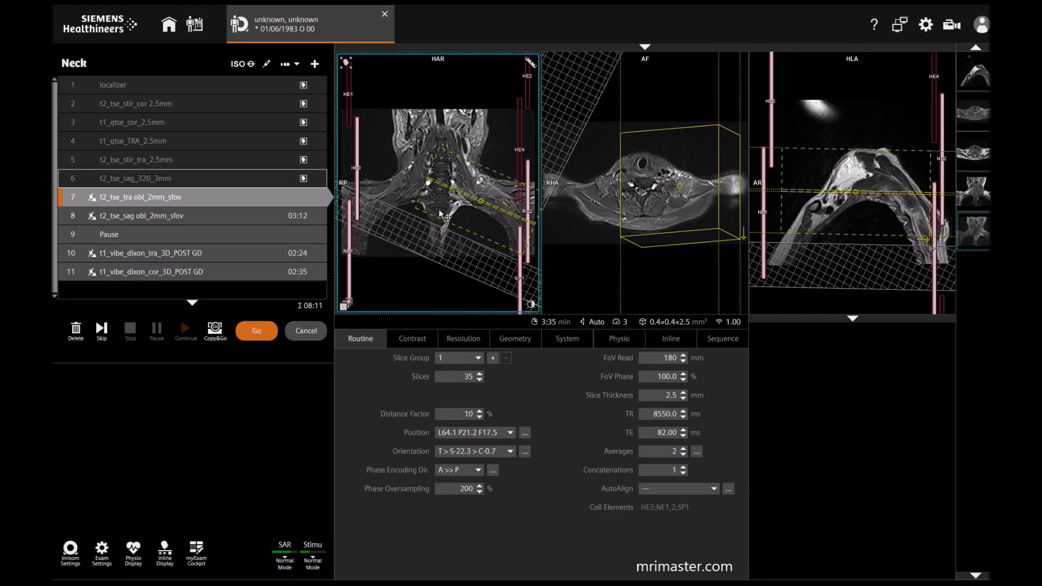
scroll(480, 201, "down", 4)
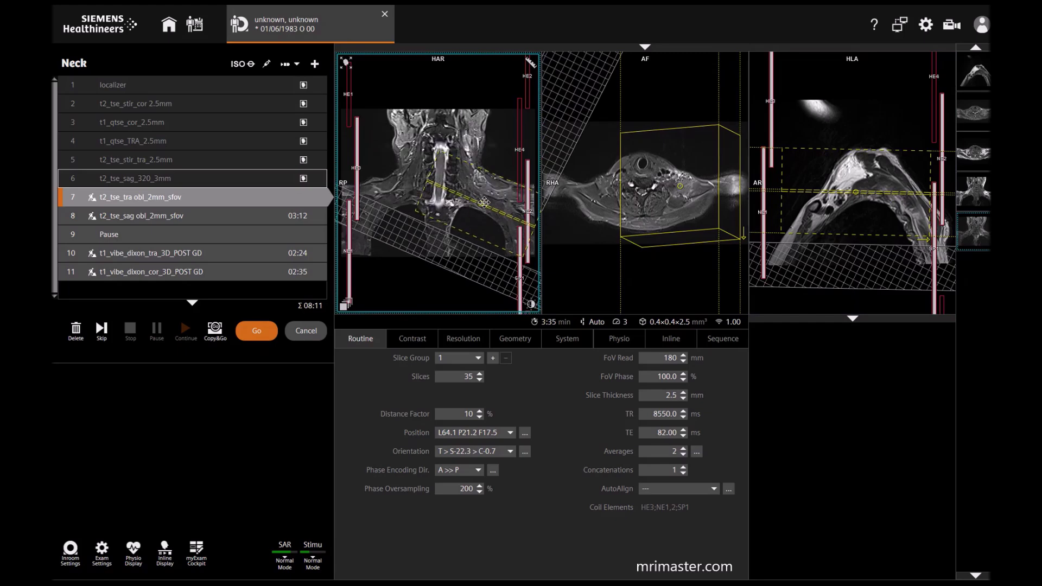
scroll(490, 207, "down", 2)
scroll(674, 195, "down", 3)
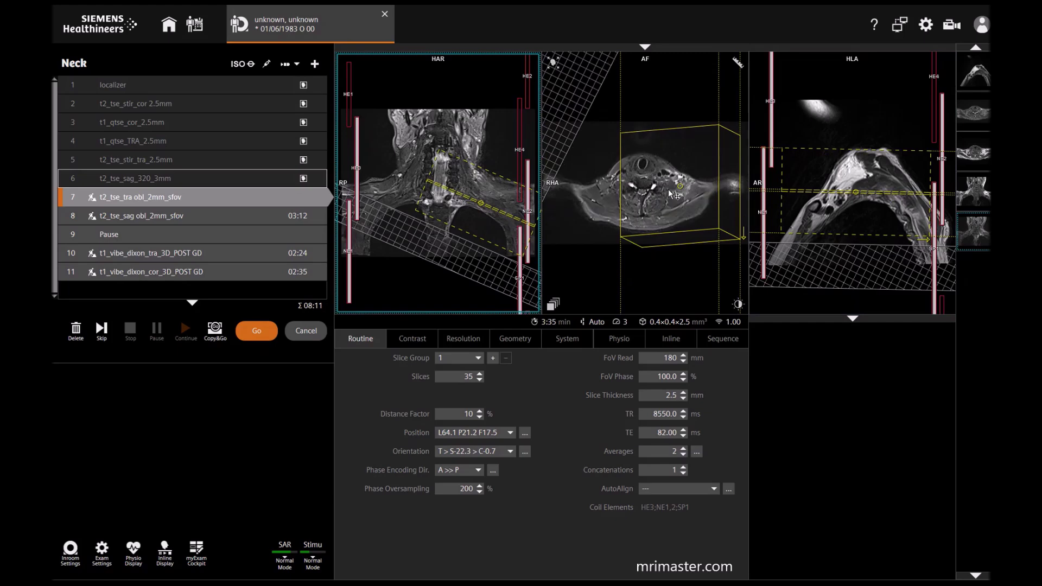
scroll(673, 195, "down", 3)
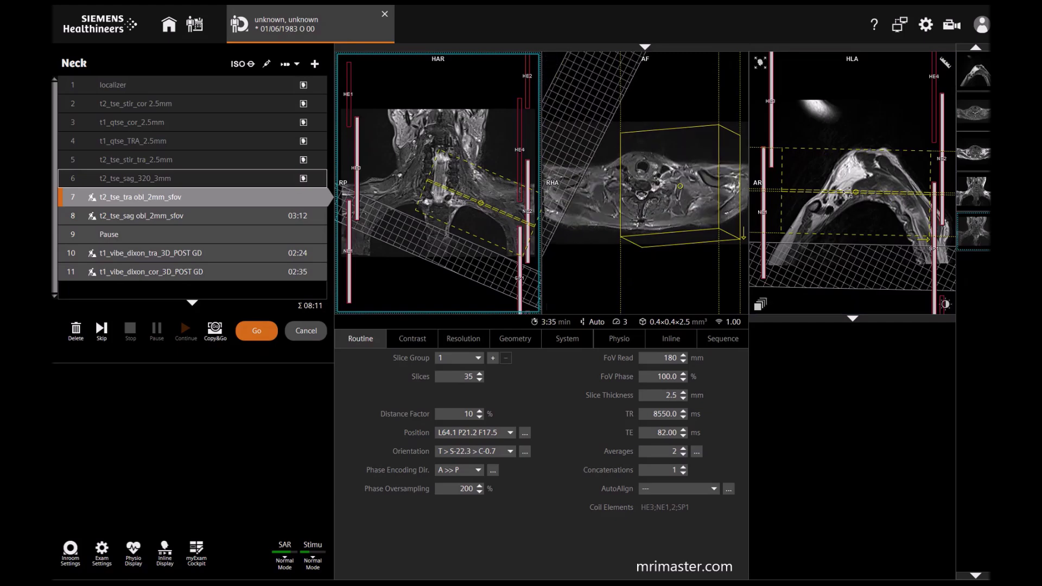
left_click(258, 331)
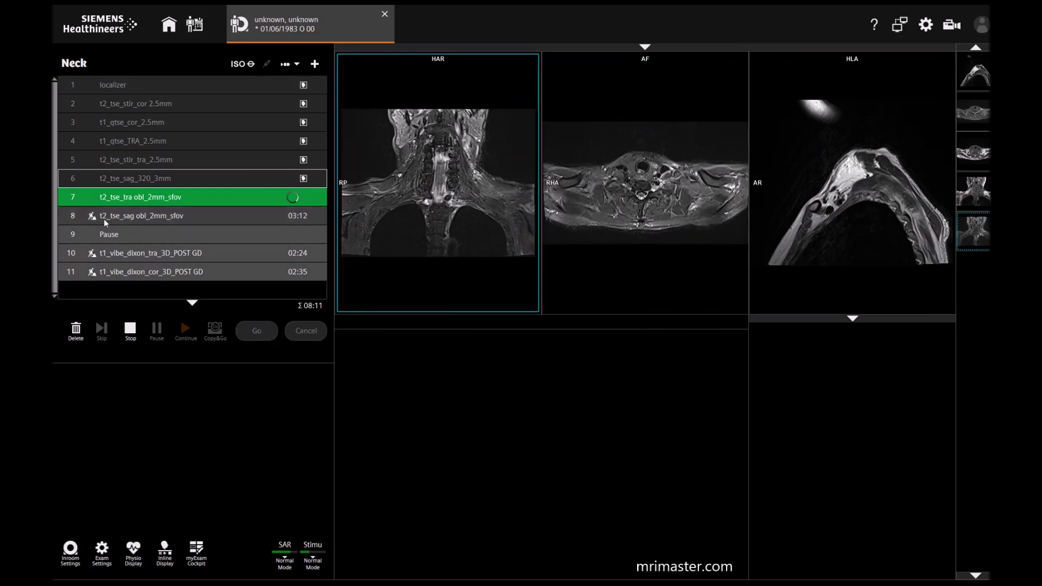
Open t2_tse_sag obl_2mm_sfov for planning and move its slice block over the left brachial plexus on the coronal image, to about L53.7 P12.7 F14.2.
double_click(126, 217)
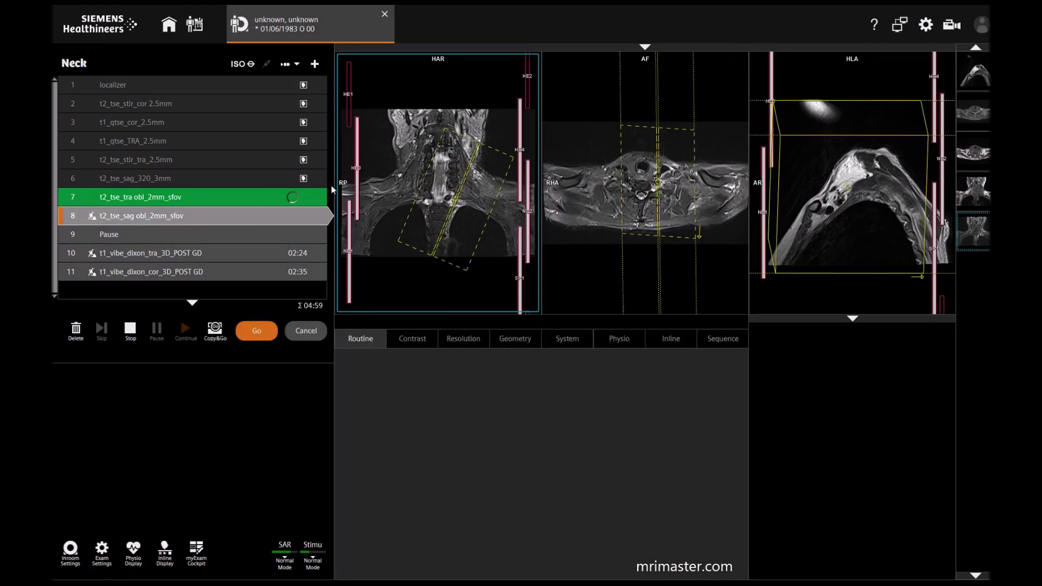
left_click_drag(454, 189, 478, 200)
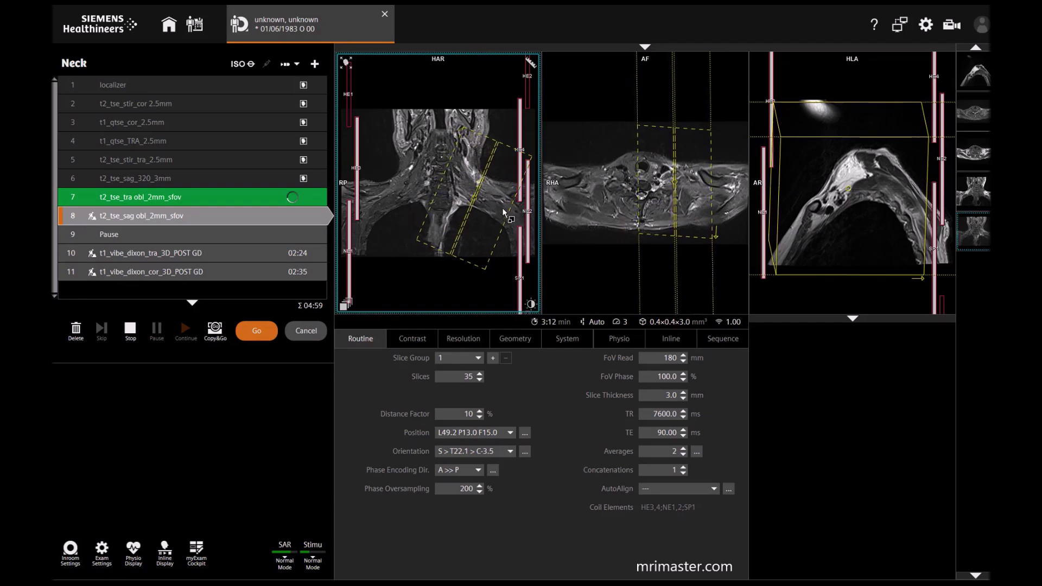
scroll(509, 215, "up", 5)
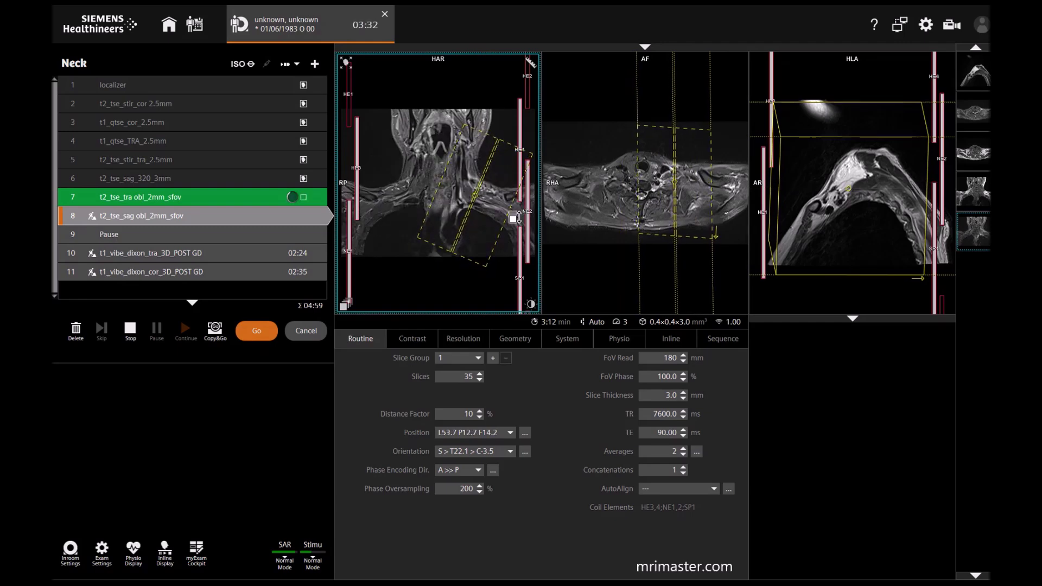
scroll(509, 215, "down", 5)
Set the number of slices of the oblique sagittal block to 40.
double_click(467, 376)
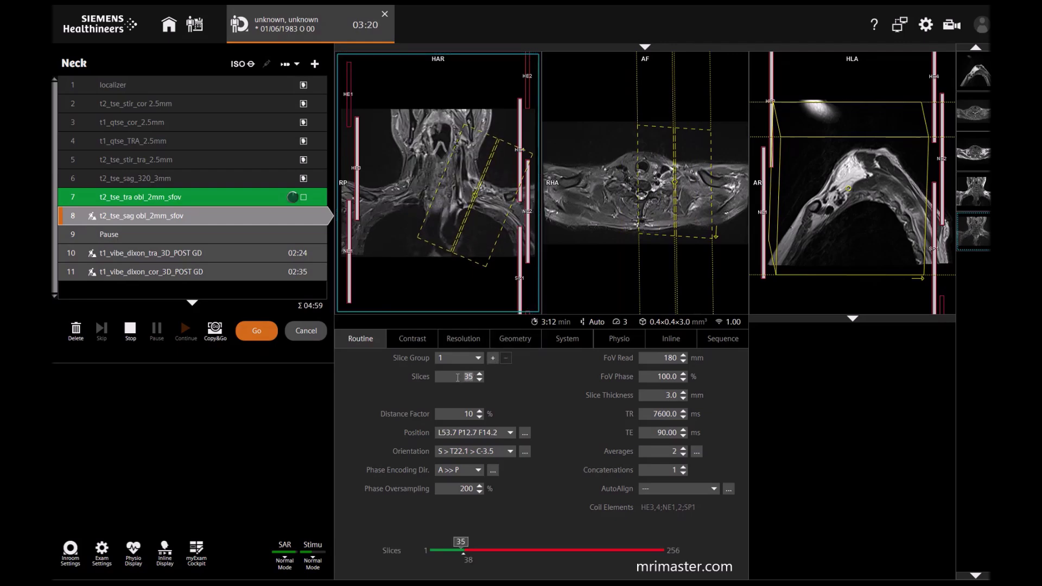
type("40")
key("Return")
left_click(488, 353)
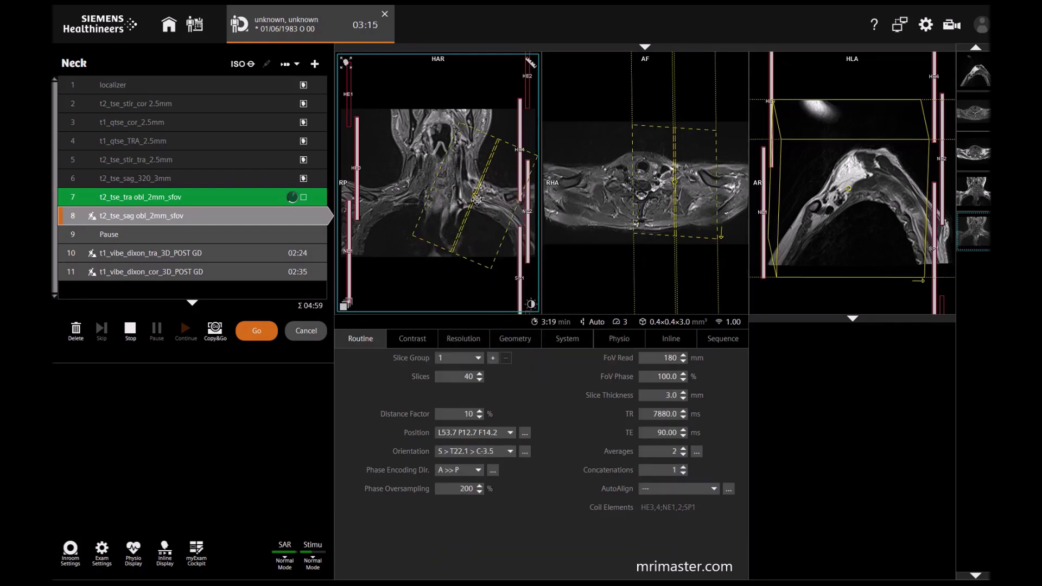
Refine the oblique sagittal block's position to about L60.7 P18.7 F18.6 using the coronal, transverse and sagittal images, and confirm the sequence for scanning.
left_click_drag(480, 216, 483, 219)
scroll(483, 220, "down", 4)
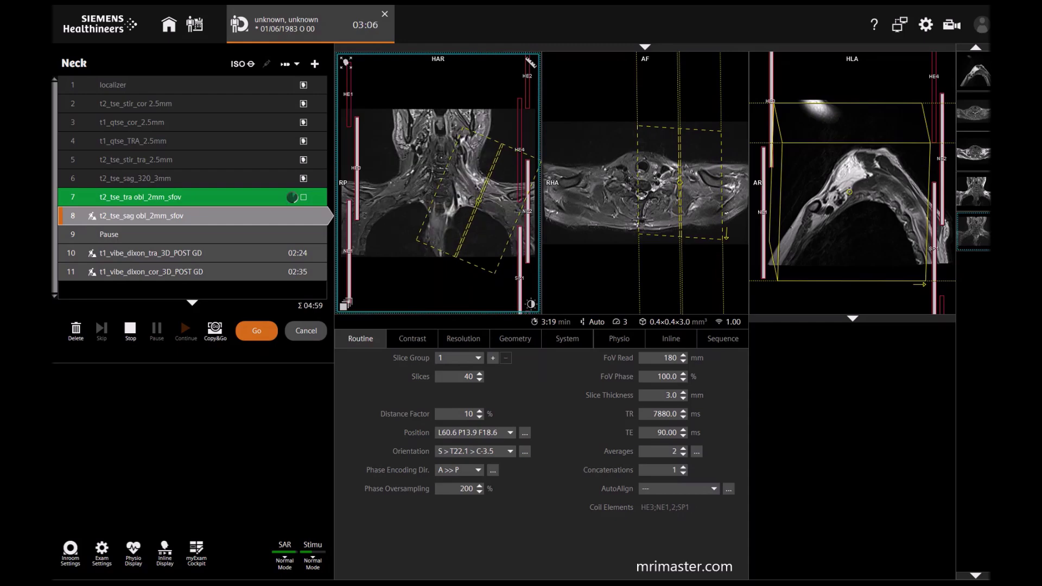
scroll(702, 216, "down", 5)
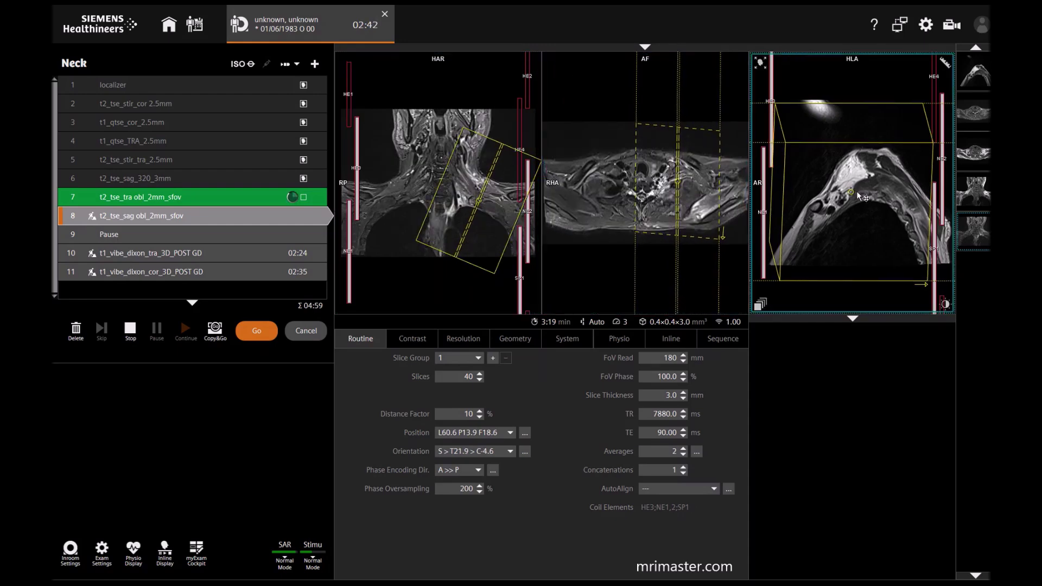
left_click_drag(845, 194, 853, 194)
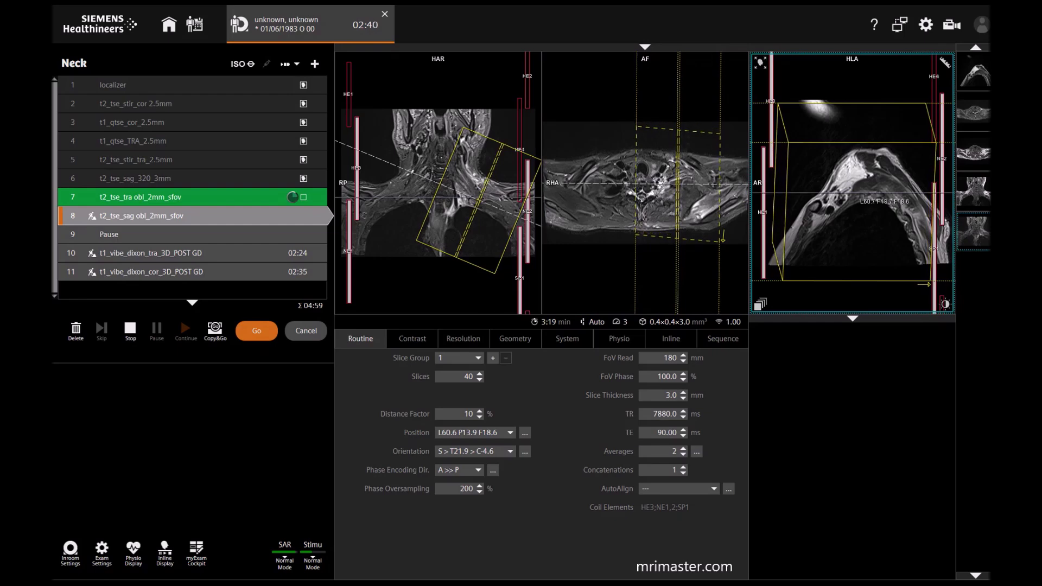
left_click(264, 333)
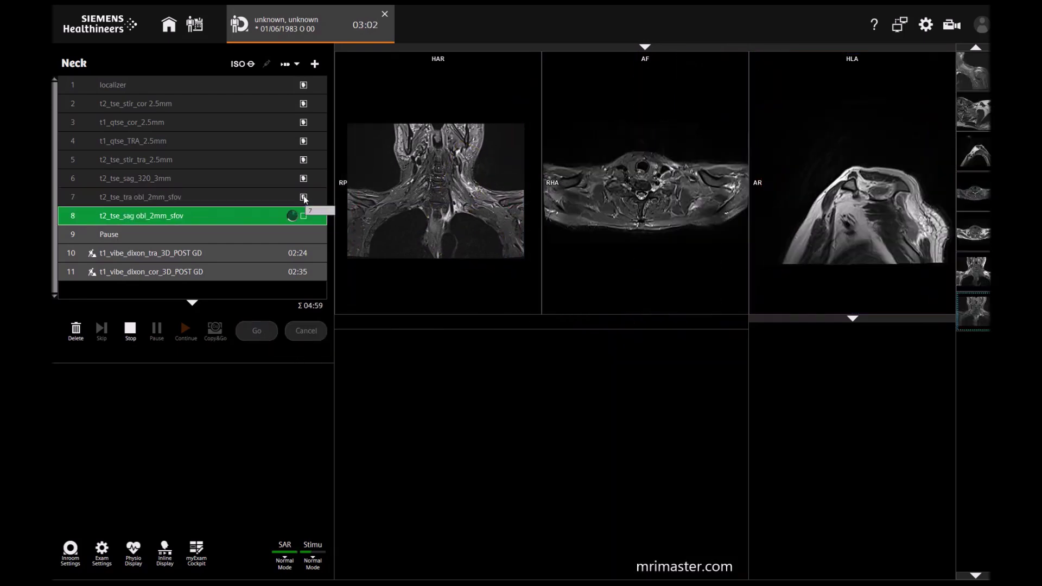
Load the acquired t2_tse_tra obl_2mm_sfov images in place of the transverse images and examine the left brachial plexus through the slices.
left_click_drag(304, 197, 660, 212)
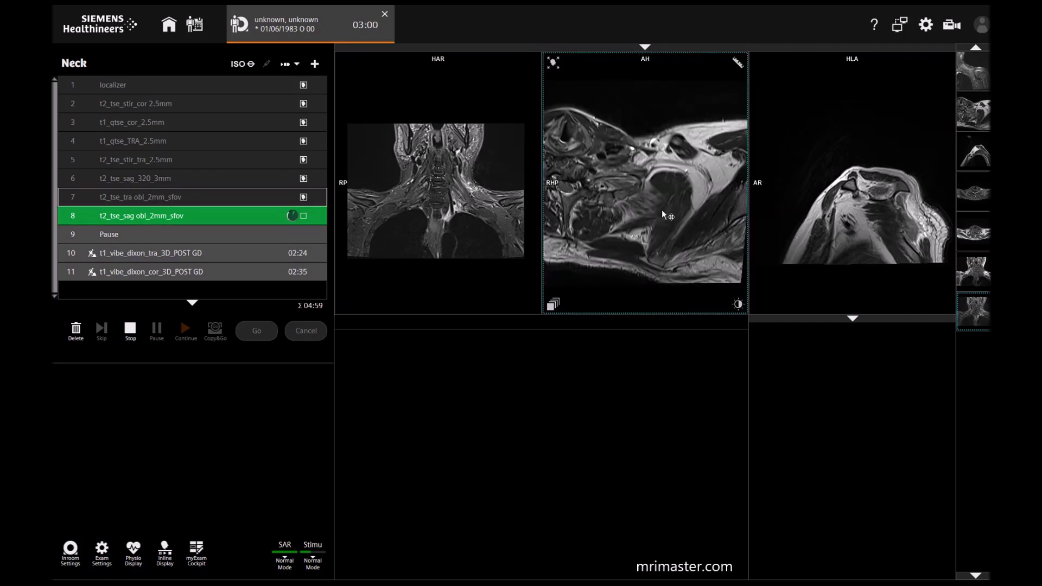
scroll(652, 208, "down", 5)
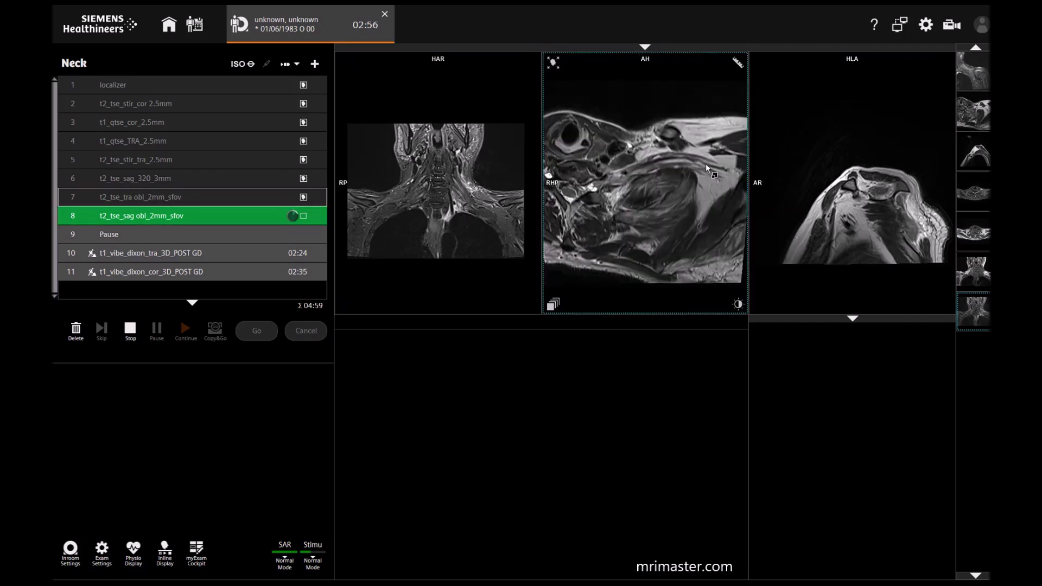
scroll(706, 164, "down", 2)
mouse_move(732, 170)
left_mouse_down()
mouse_move(741, 198)
mouse_move(719, 177)
left_mouse_up()
scroll(626, 173, "down", 8)
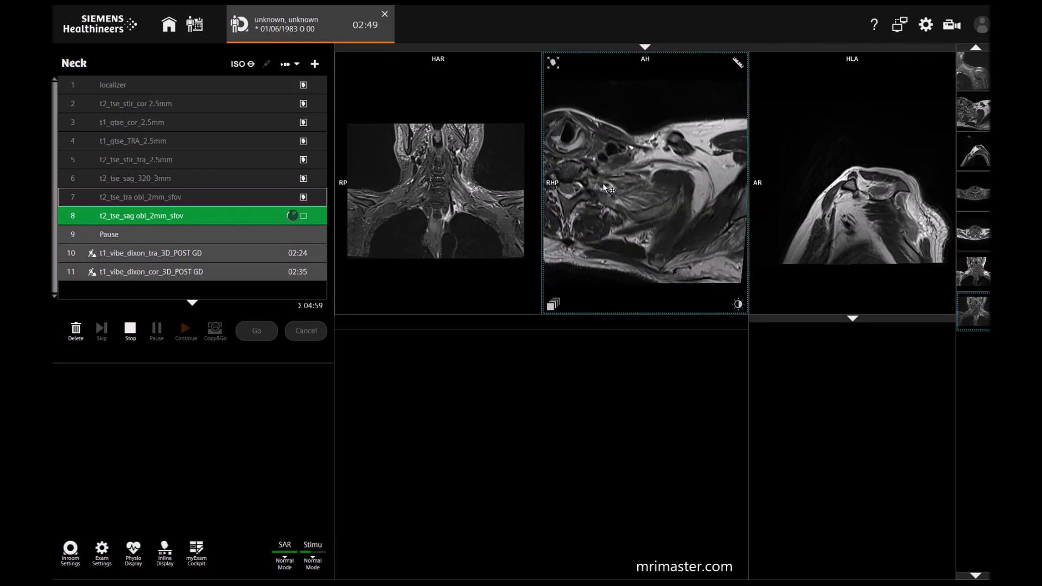
mouse_move(702, 170)
left_mouse_down()
mouse_move(732, 183)
mouse_move(691, 167)
left_mouse_up()
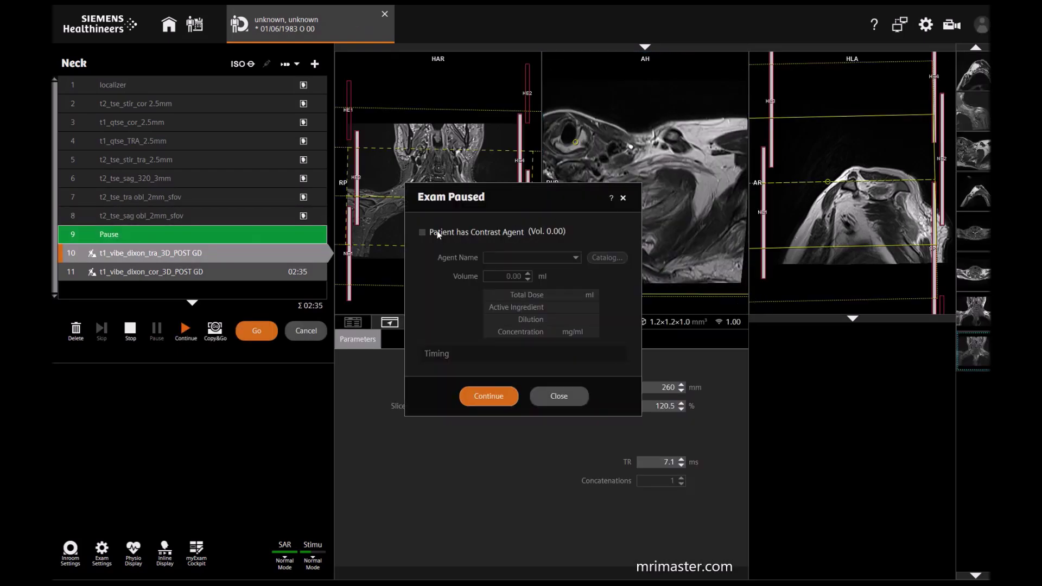
Record that the patient has contrast agent DOTAREM with a volume of 9 ml and continue the paused exam.
left_click(422, 232)
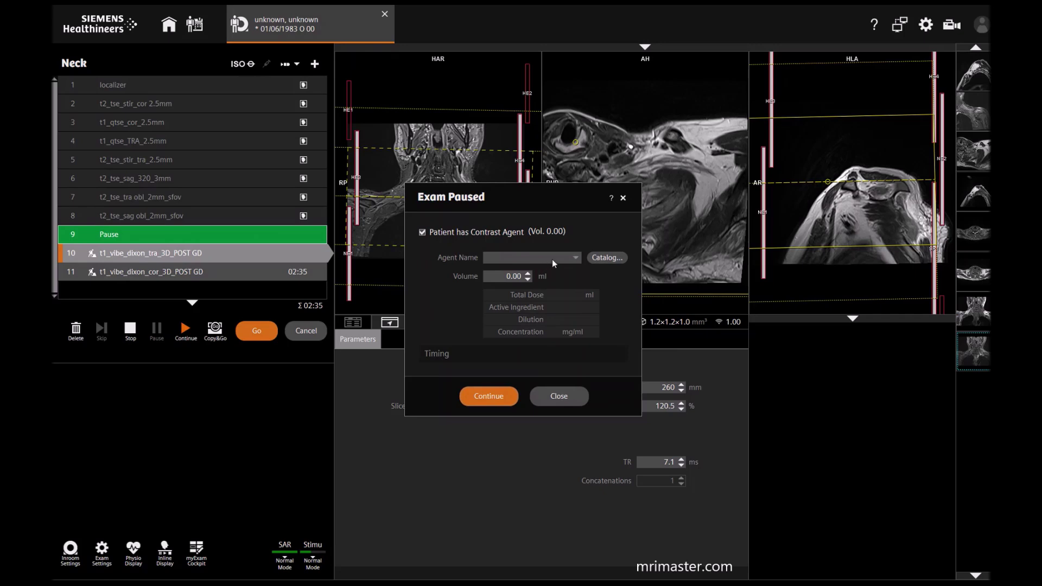
left_click(551, 259)
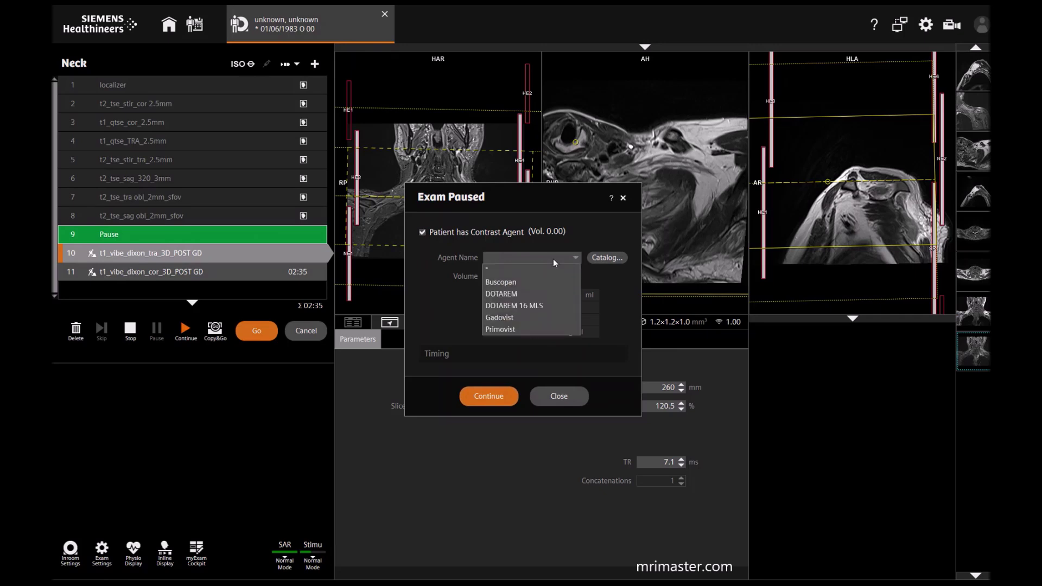
left_click(537, 294)
left_click(499, 279)
type("9")
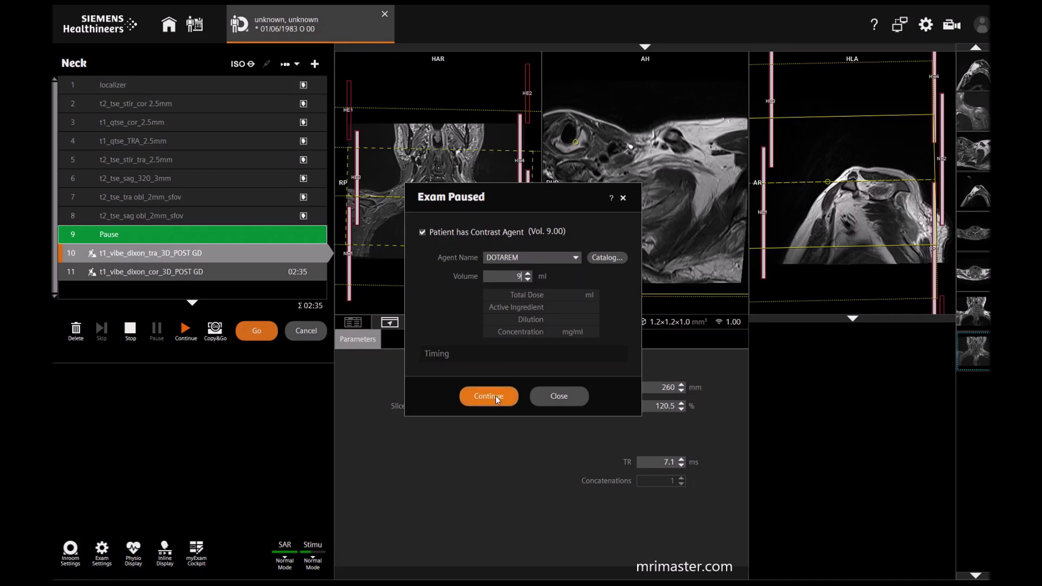
left_click(496, 396)
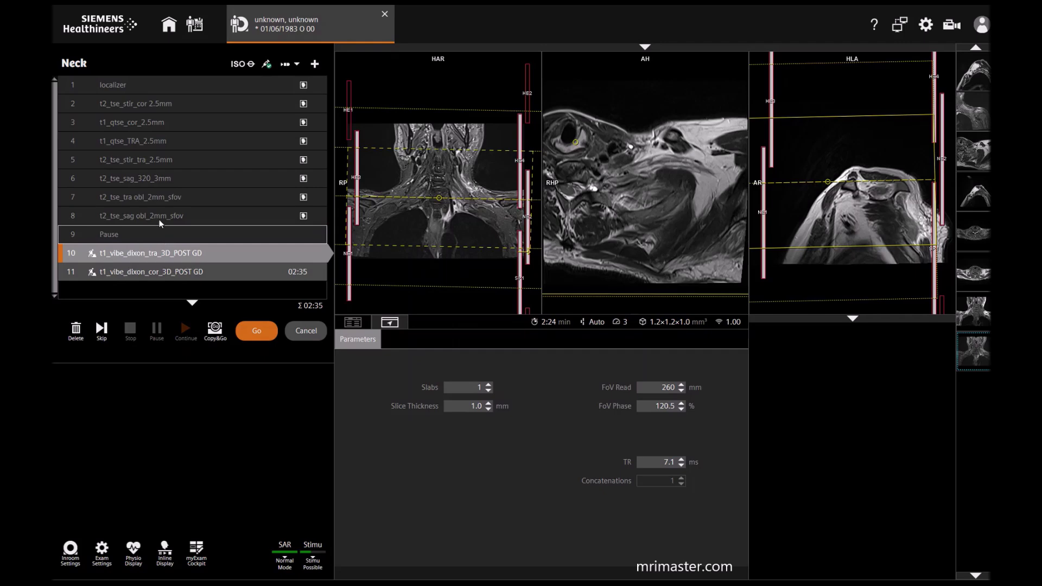
Copy the center of slice groups and saturation regions from t2_tse_stir_tra_2.5mm to t1_vibe_dixon_tra_3D_POST GD and show its detailed parameters.
right_click(145, 157)
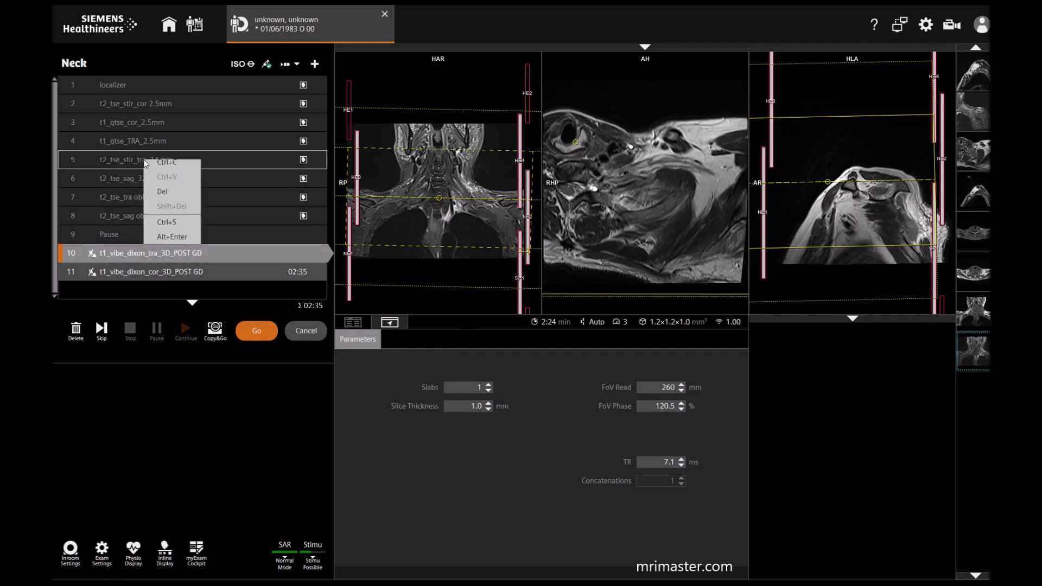
left_click(201, 277)
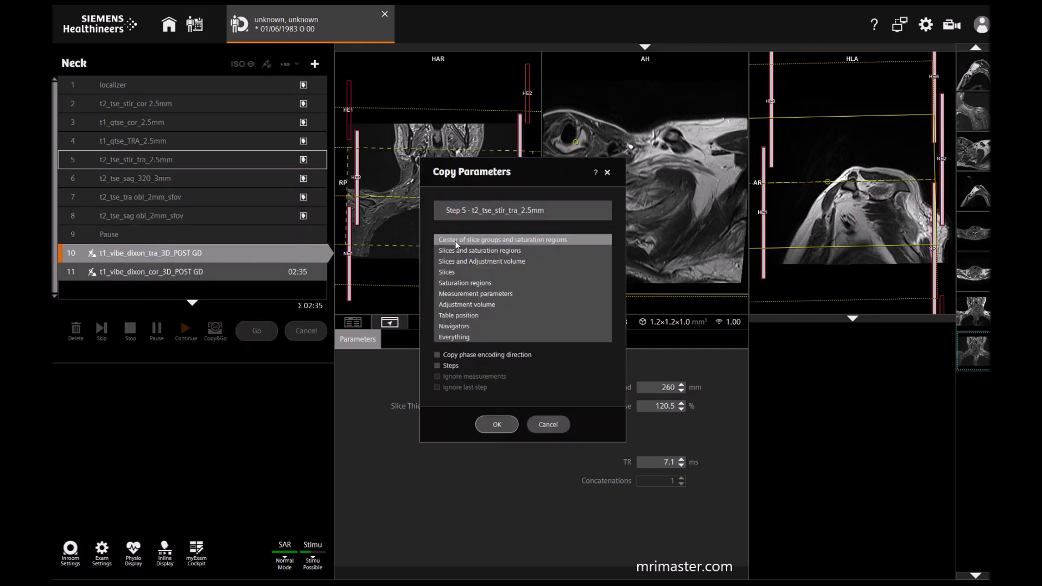
left_click(496, 423)
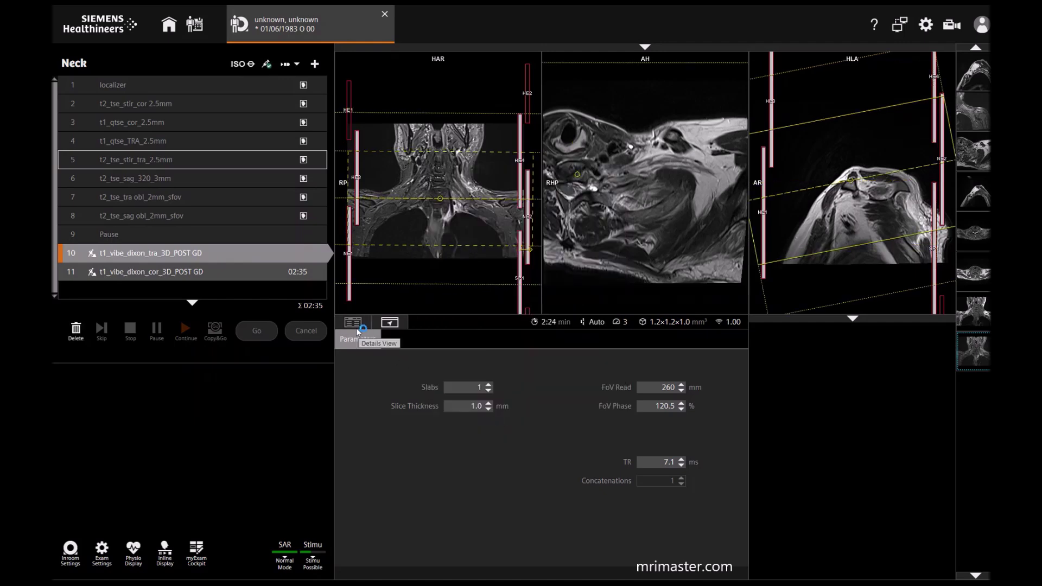
left_click(354, 323)
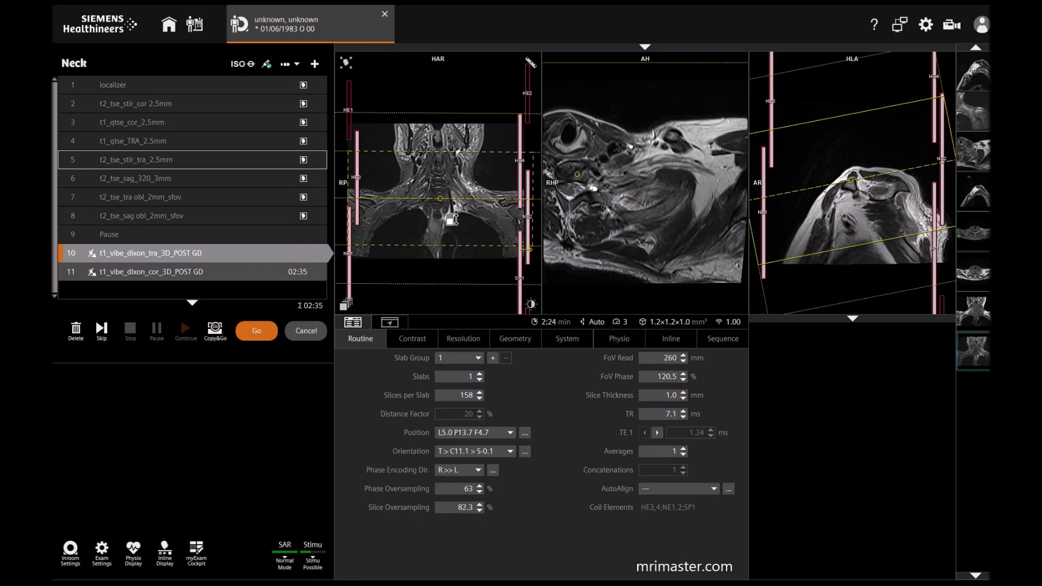
Load the acquired t1_qtse_TRA_2.5mm images in place of the oblique transverse images and check the 3D slab's coverage through the slices.
scroll(451, 219, "down", 5)
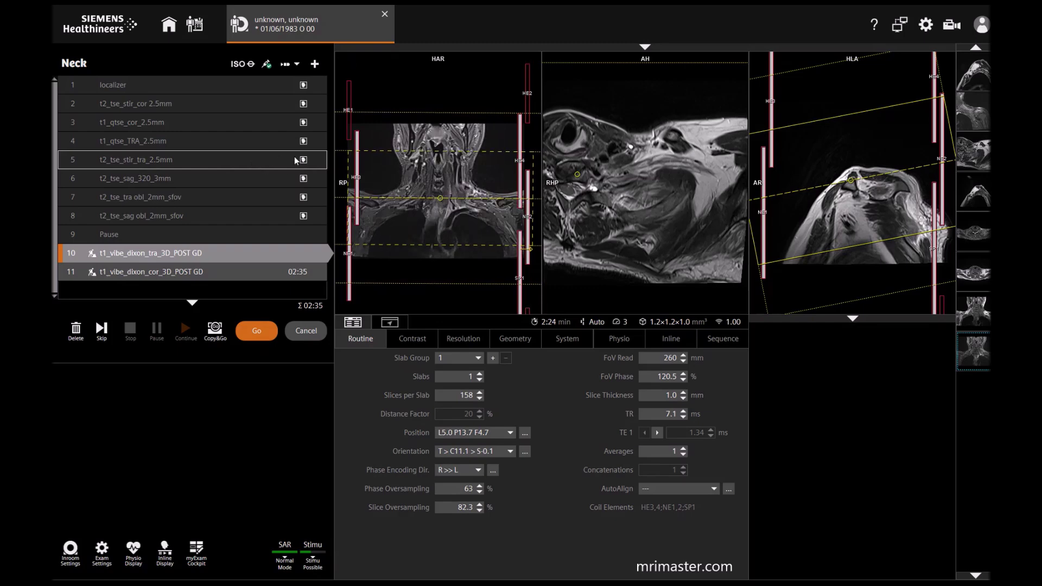
left_click_drag(302, 142, 649, 222)
scroll(650, 223, "down", 6)
scroll(650, 222, "down", 3)
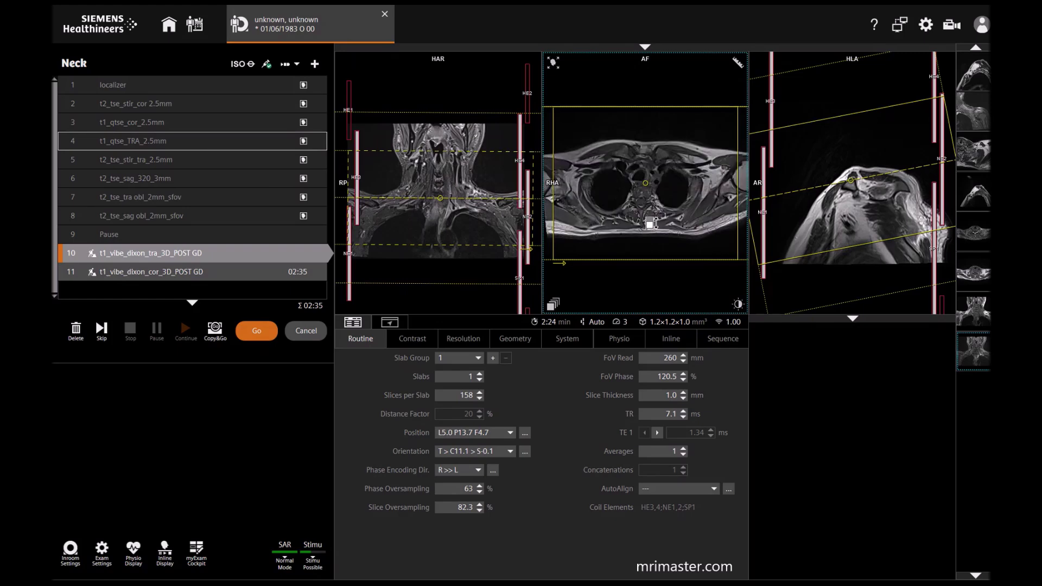
scroll(650, 222, "up", 5)
scroll(861, 230, "down", 2)
scroll(863, 231, "down", 8)
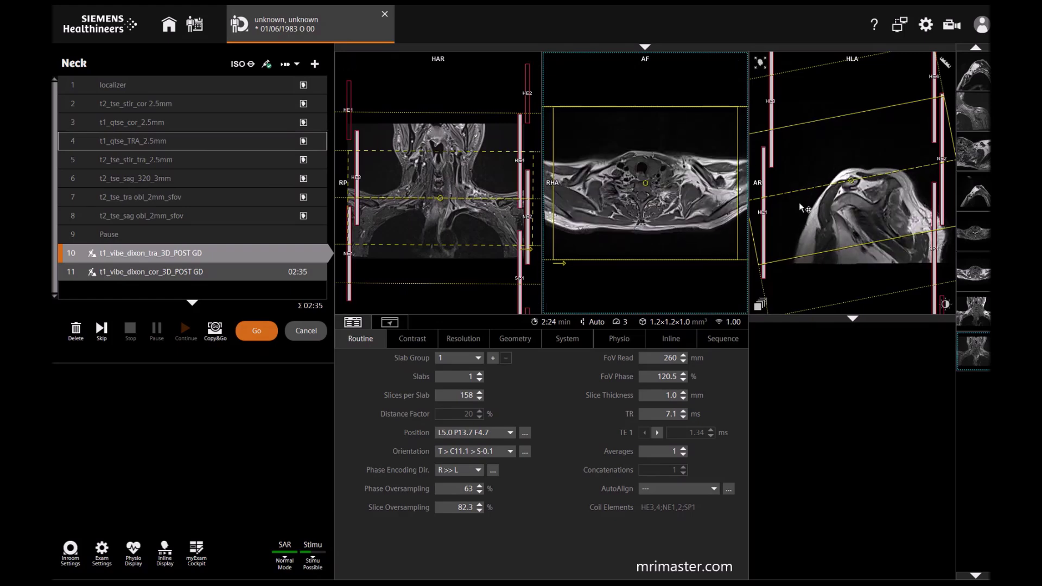
Check the 3D slab's coverage on the sagittal images and start the t1_vibe_dixon_tra_3D_POST GD scan.
scroll(871, 225, "down", 3)
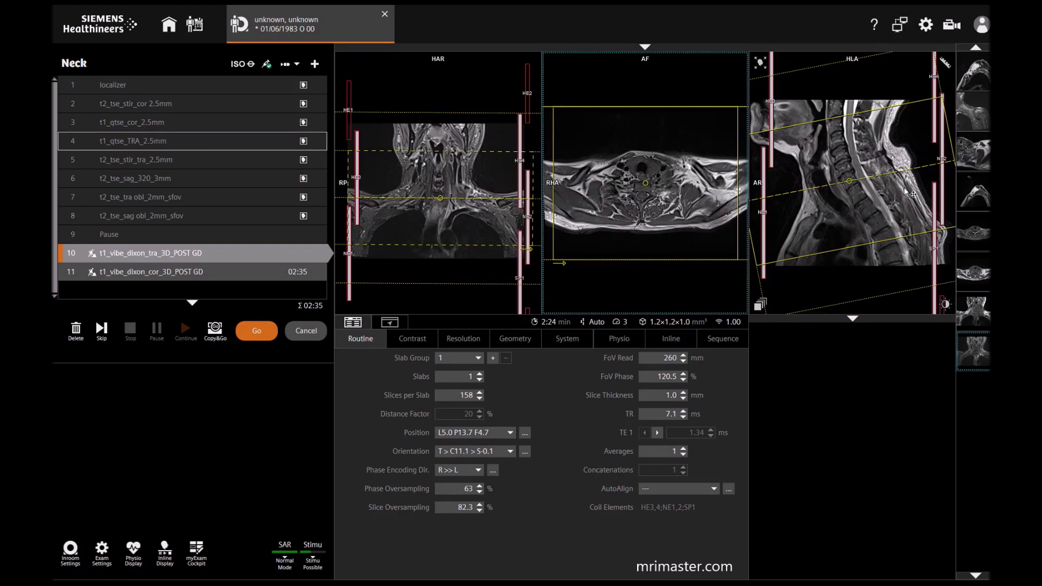
left_click(253, 331)
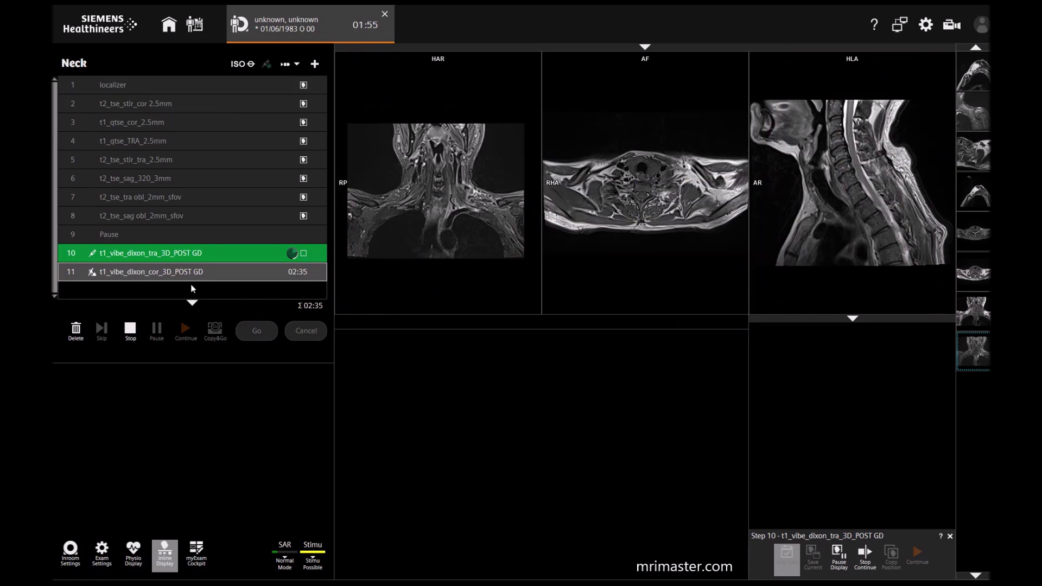
Open t1_vibe_dixon_cor_3D_POST GD and copy the center of slice groups and saturation regions from t2_tse_stir_cor 2.5mm to it.
double_click(191, 278)
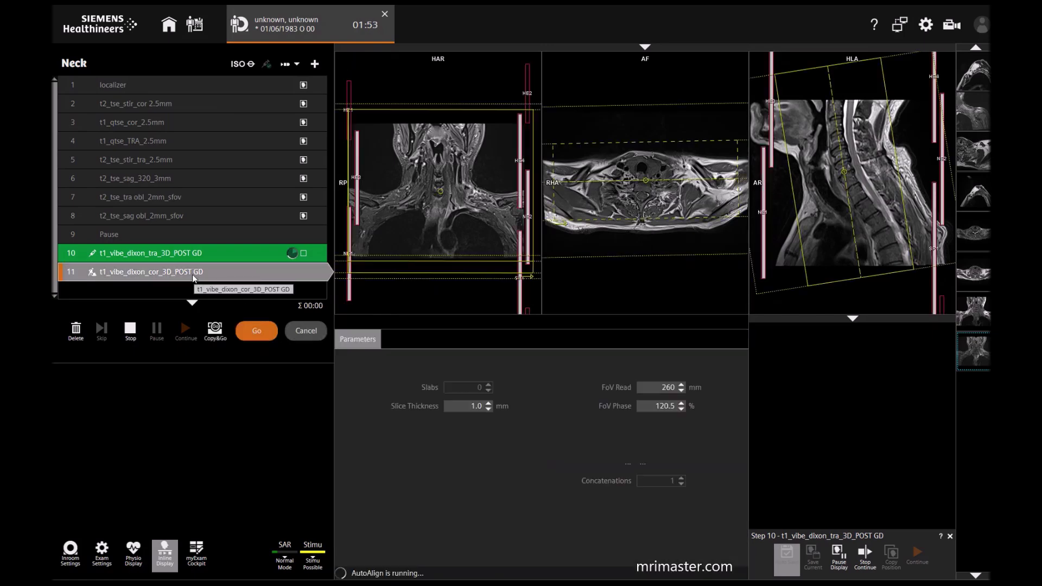
right_click(142, 104)
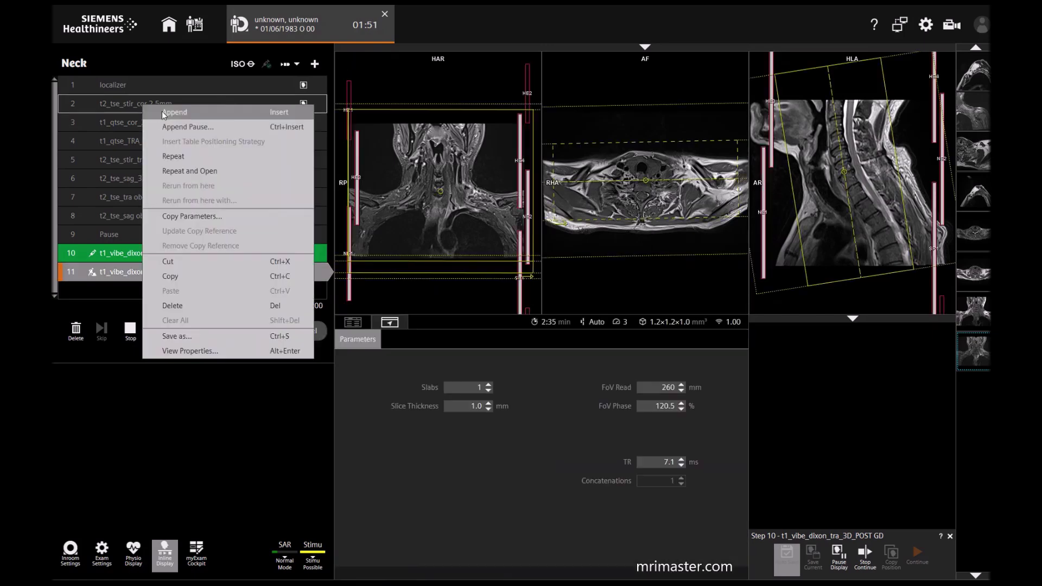
left_click(201, 216)
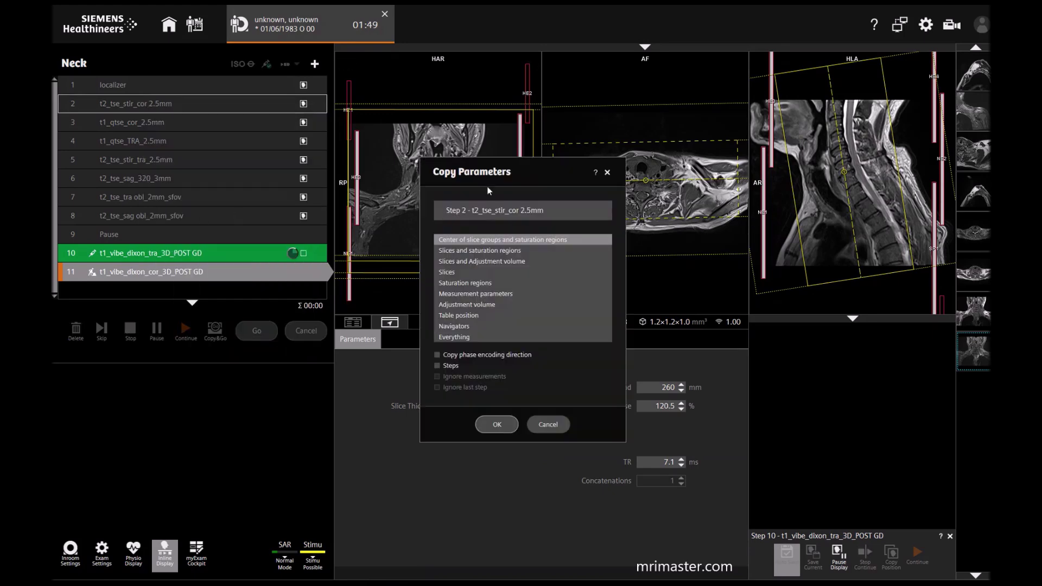
left_click(497, 425)
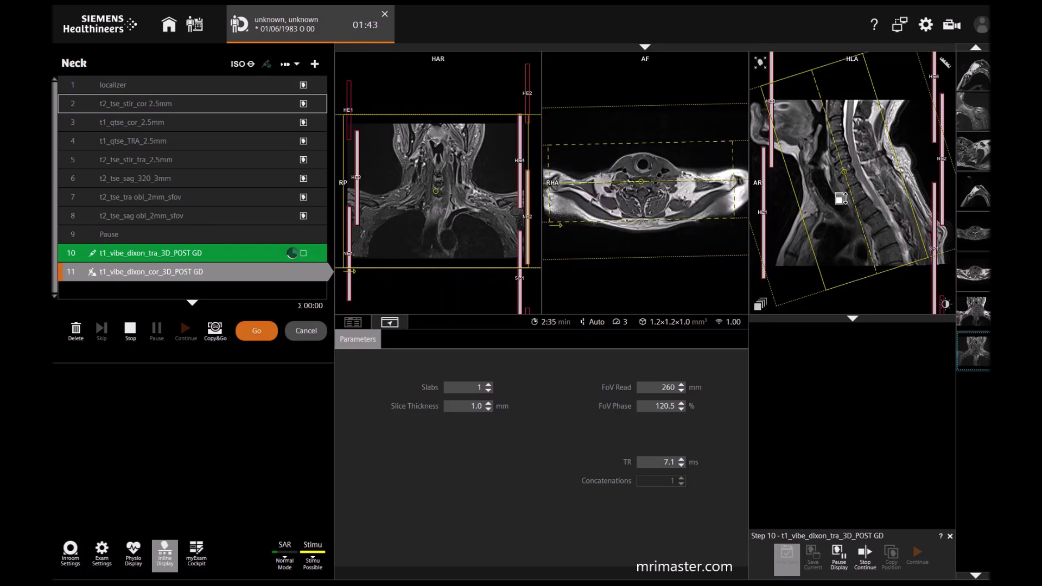
Check the coronal 3D slab's coverage through the sagittal, transverse and coronal slices and queue t1_vibe_dixon_cor_3D_POST GD.
scroll(699, 183, "down", 8)
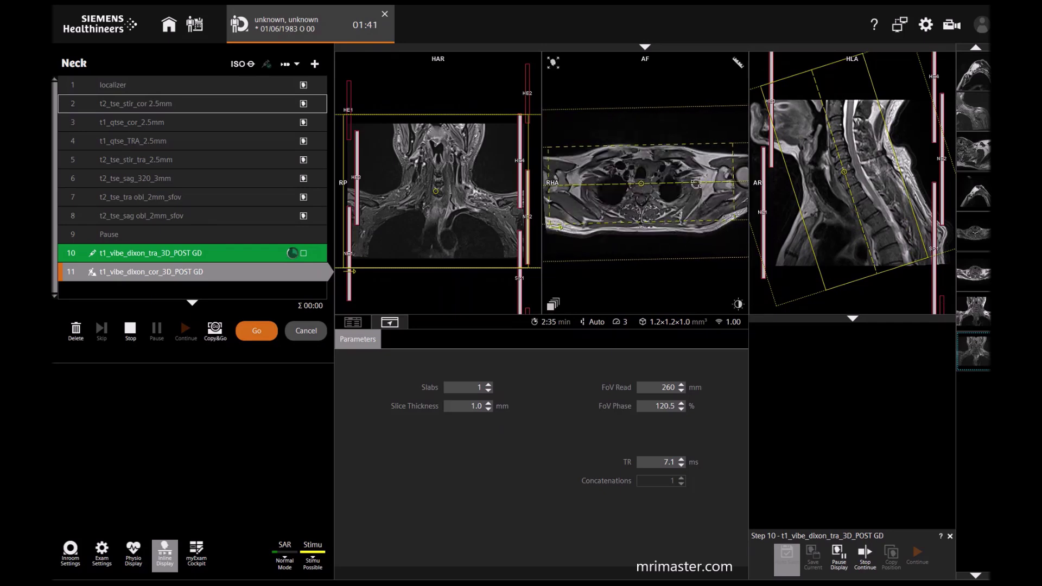
scroll(698, 184, "down", 6)
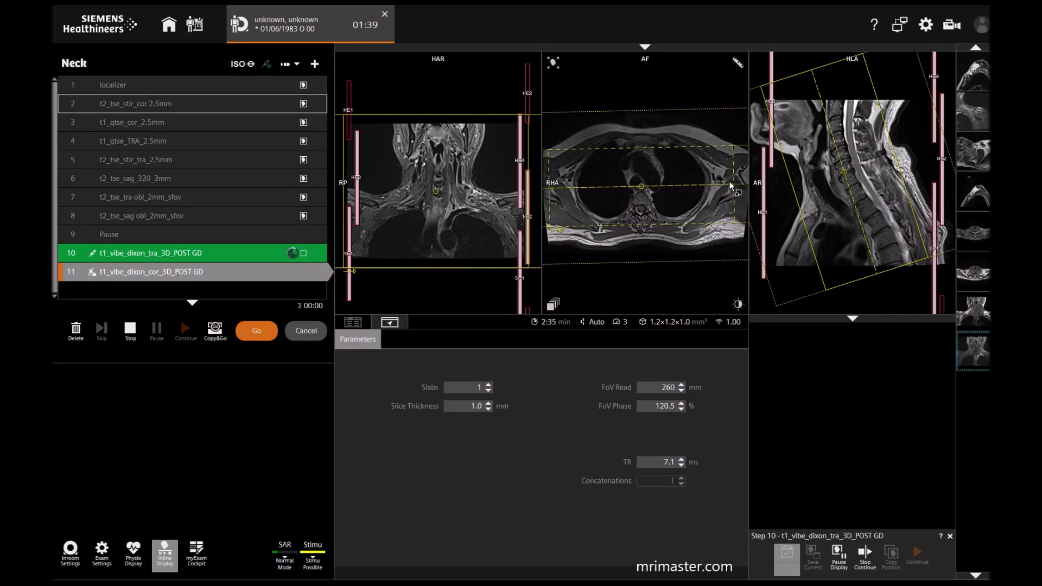
scroll(503, 222, "down", 6)
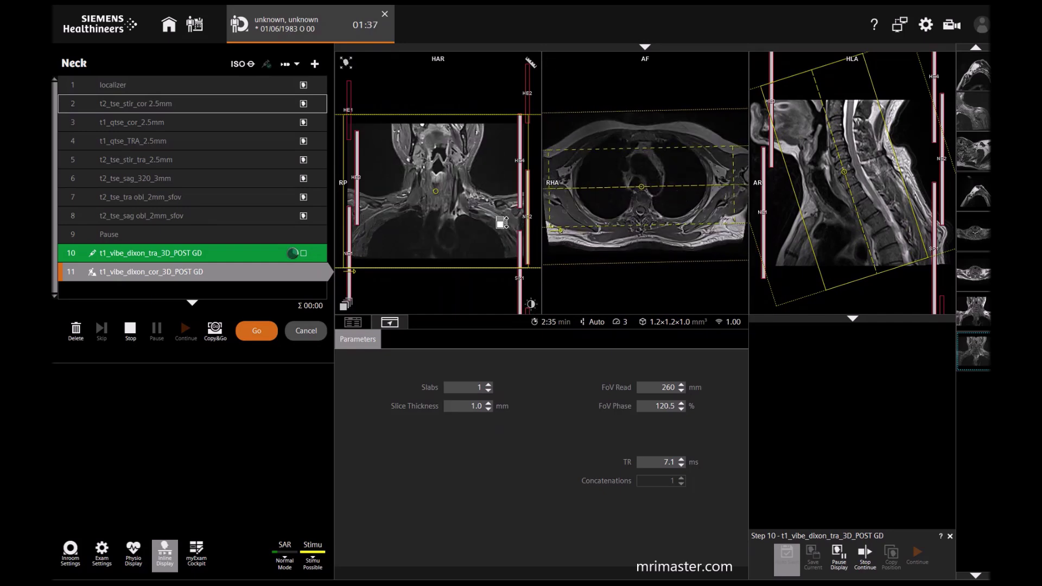
scroll(502, 223, "down", 5)
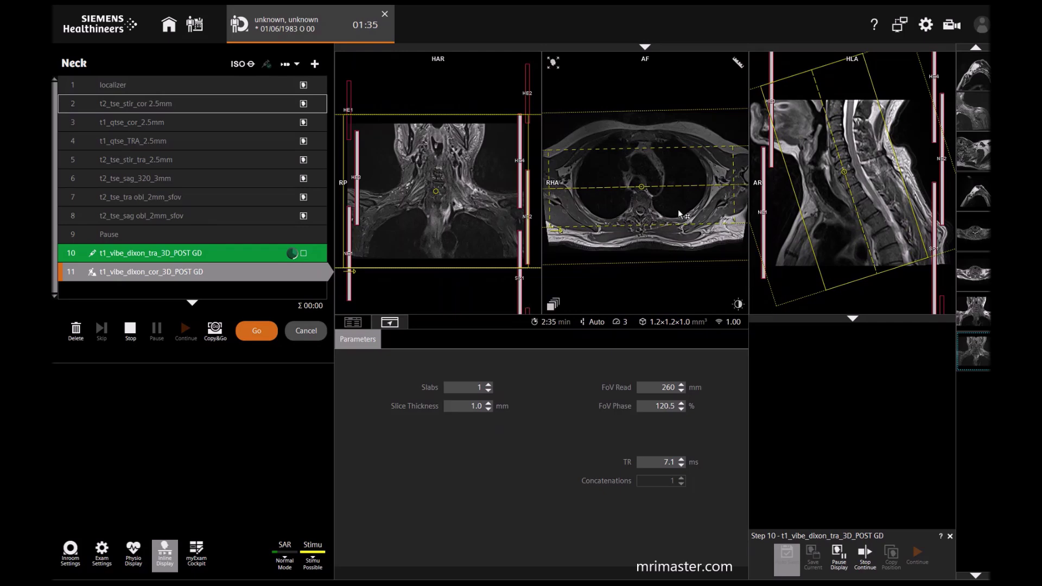
scroll(684, 216, "down", 1)
scroll(684, 216, "up", 8)
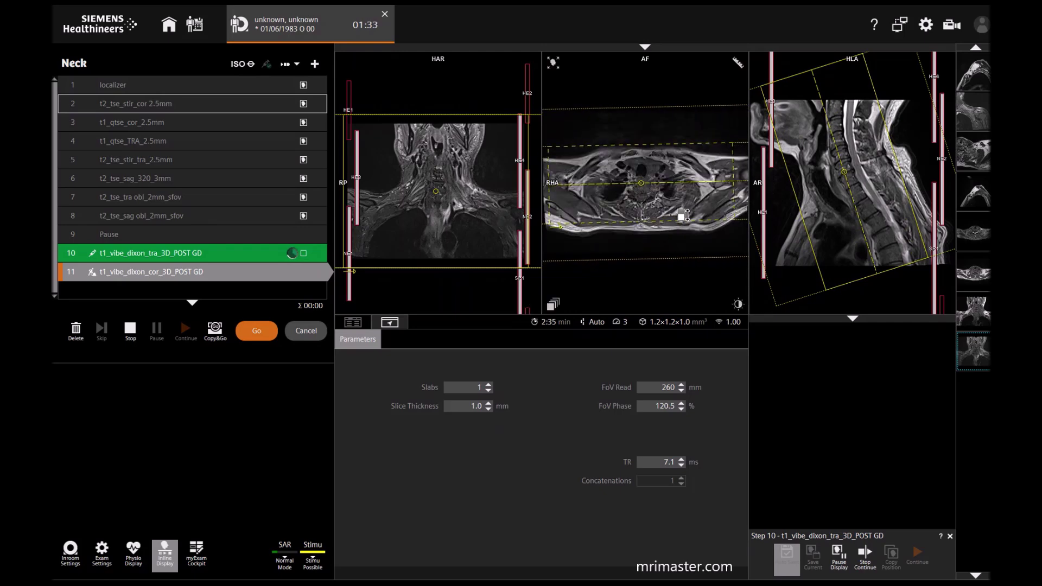
scroll(683, 216, "down", 2)
scroll(682, 215, "down", 2)
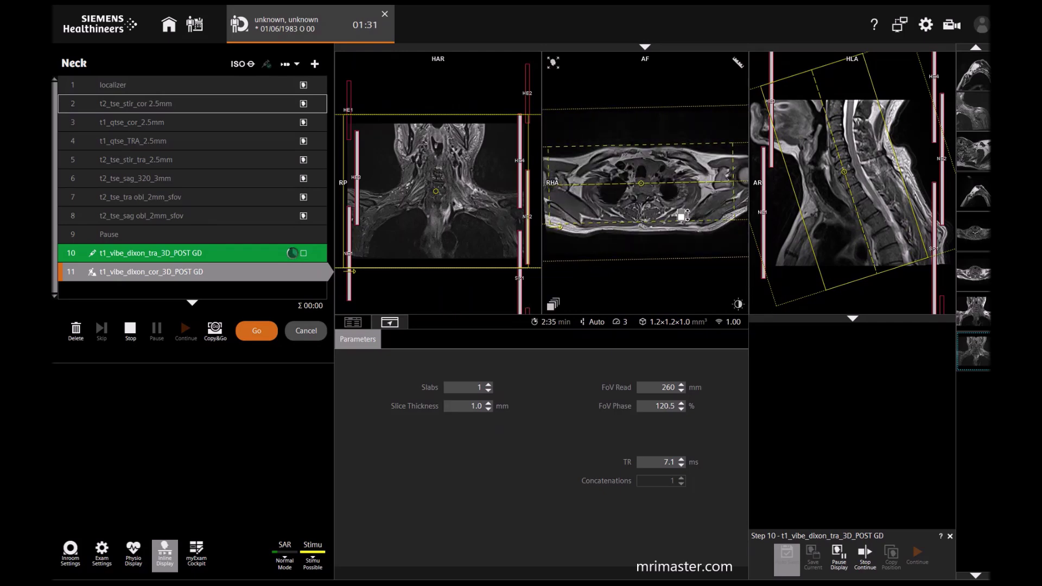
left_click(262, 329)
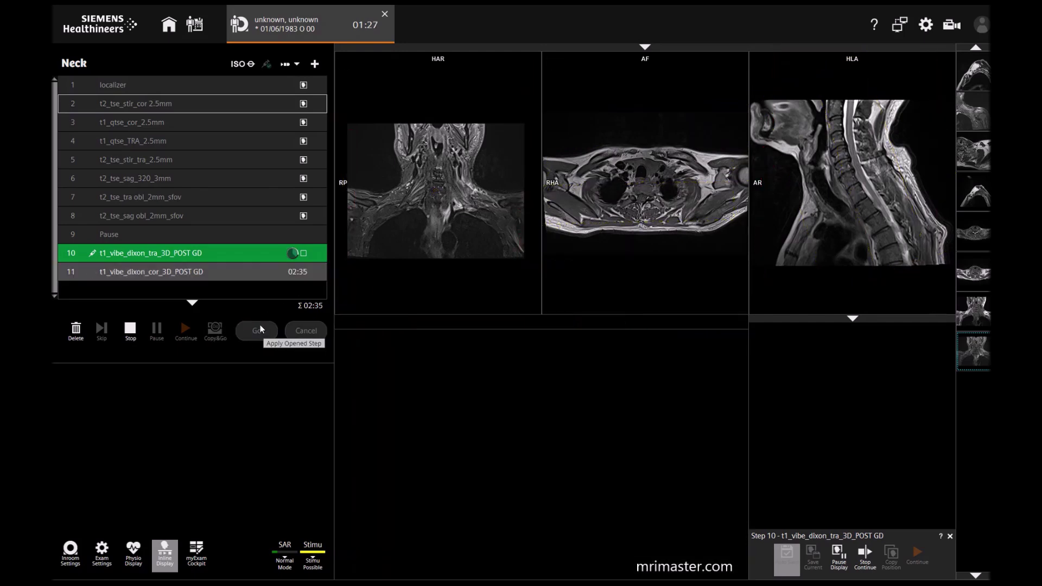
Load the acquired t2_tse_sag obl_2mm_sfov images in place of the transverse images and examine the brachial plexus through the slices.
left_click_drag(304, 218, 611, 215)
scroll(656, 208, "down", 5)
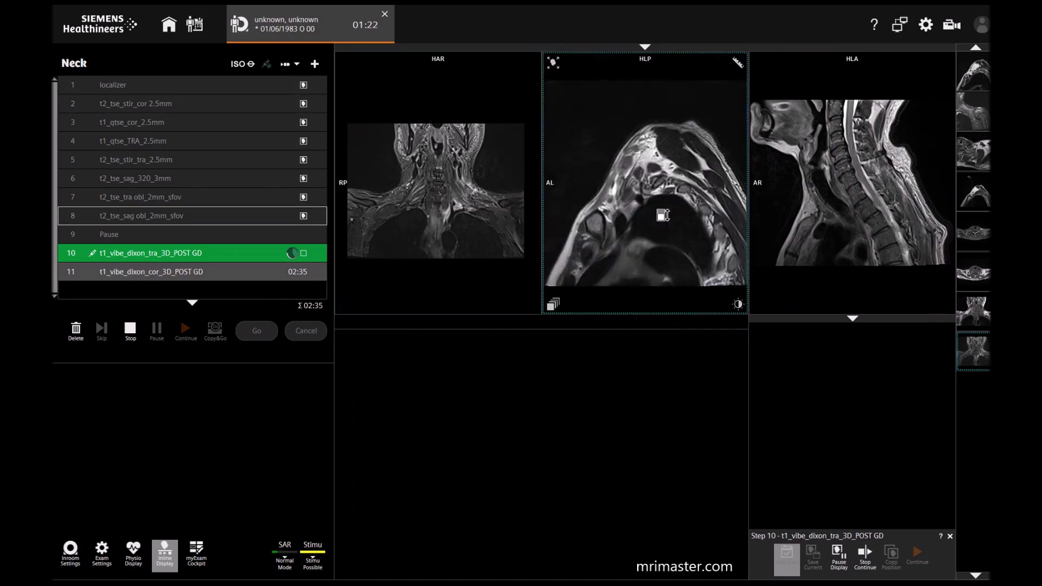
scroll(624, 188, "down", 3)
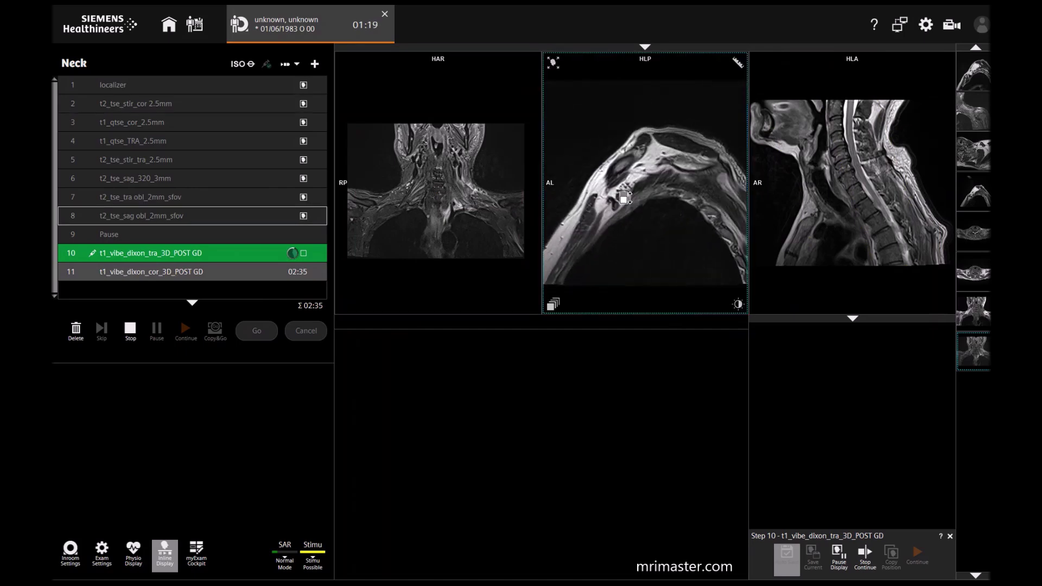
scroll(628, 190, "down", 4)
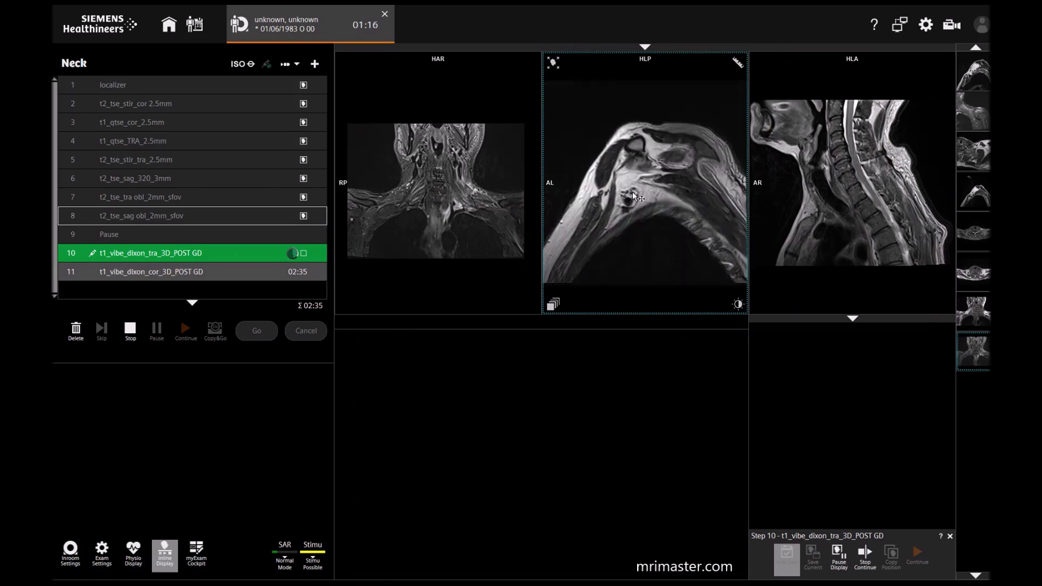
scroll(644, 201, "down", 4)
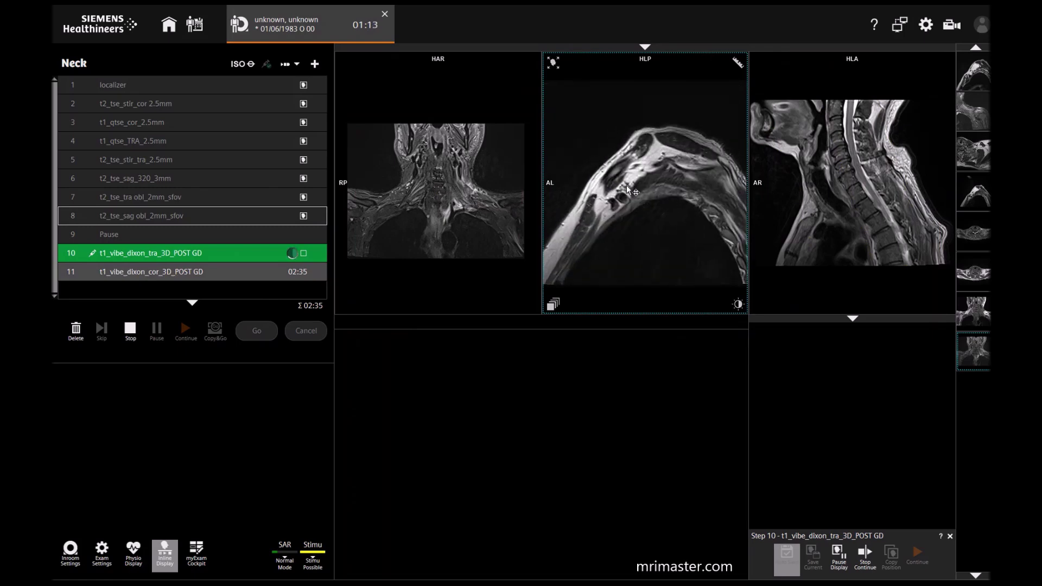
scroll(635, 184, "down", 4)
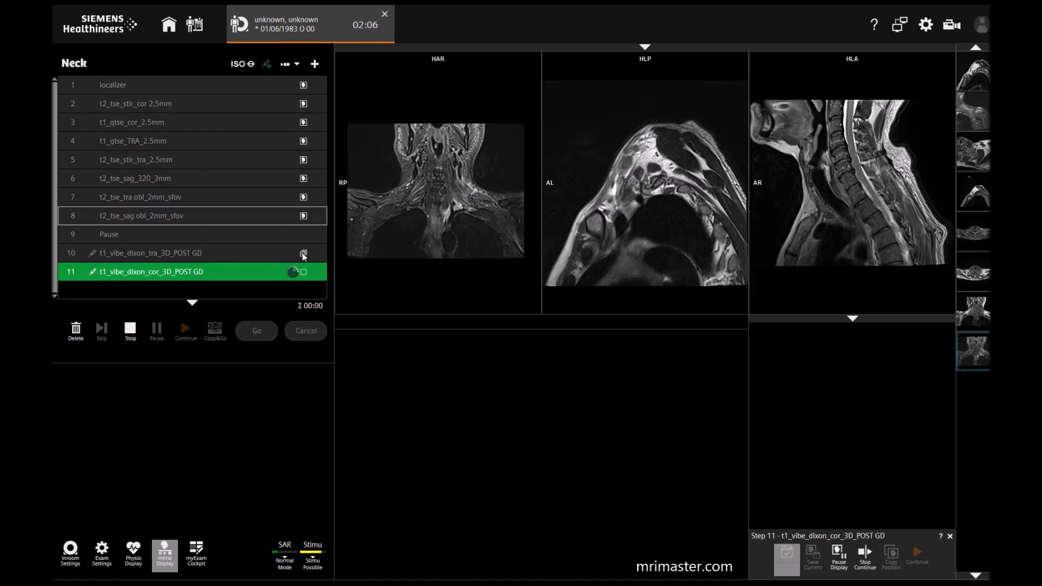
Load the acquired t1_vibe_dixon_tra_3D_POST GD images in place of the oblique sagittal images and examine the post-contrast slices from neck to chest.
left_click_drag(295, 274, 707, 176)
scroll(708, 178, "down", 6)
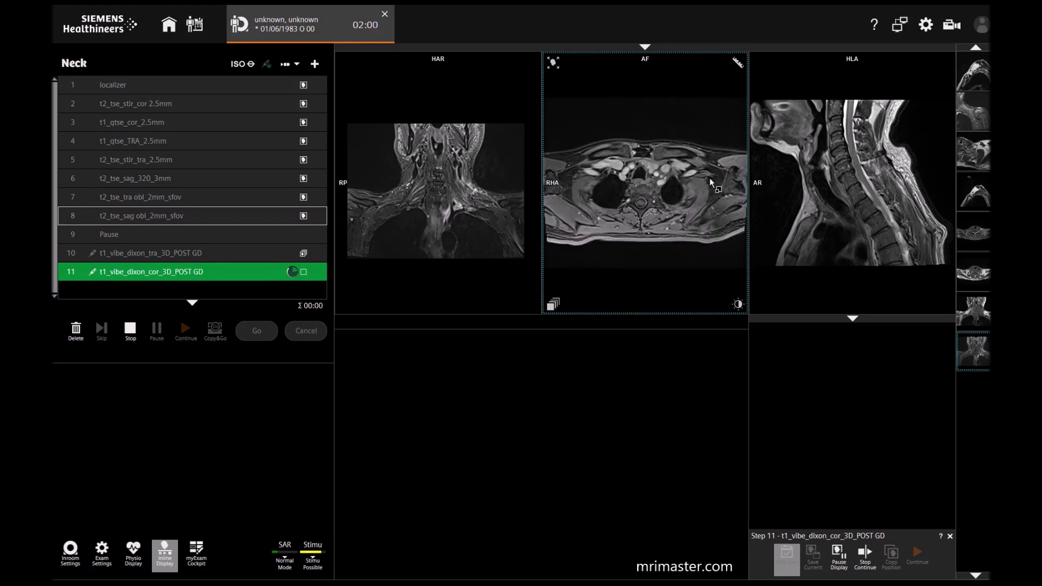
scroll(697, 179, "up", 8)
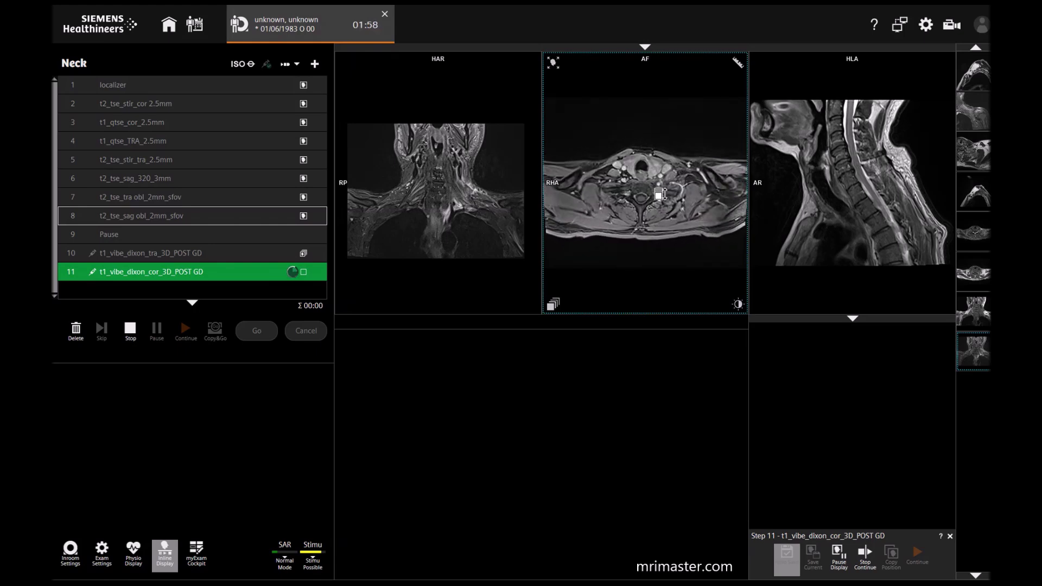
scroll(652, 187, "up", 6)
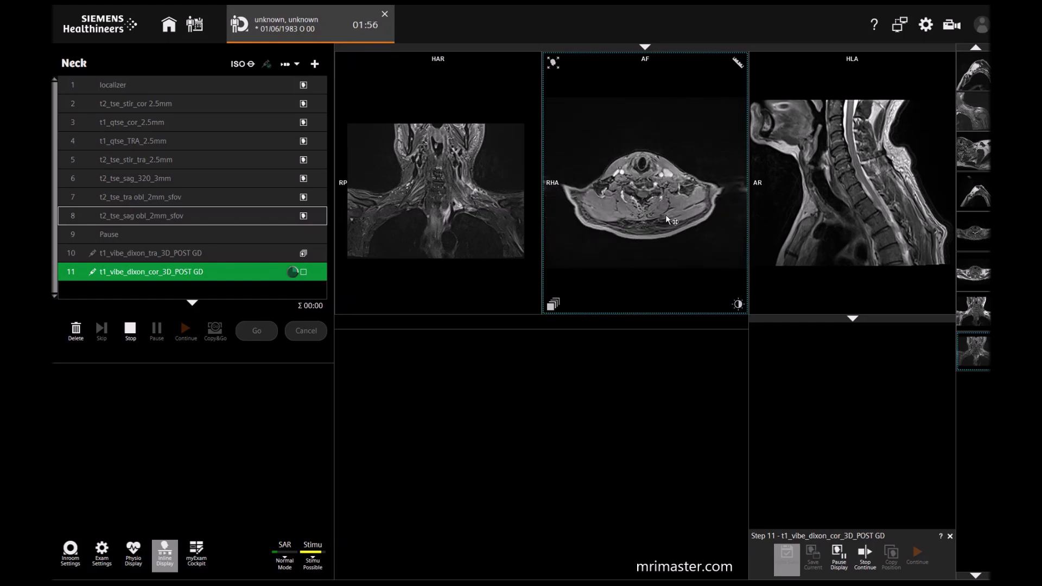
scroll(671, 220, "down", 8)
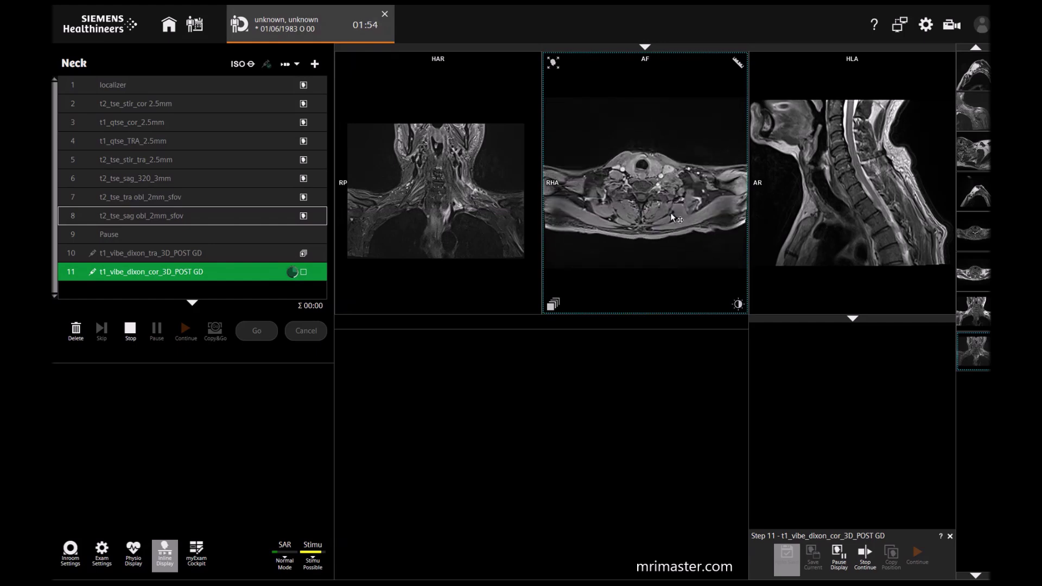
scroll(678, 220, "down", 8)
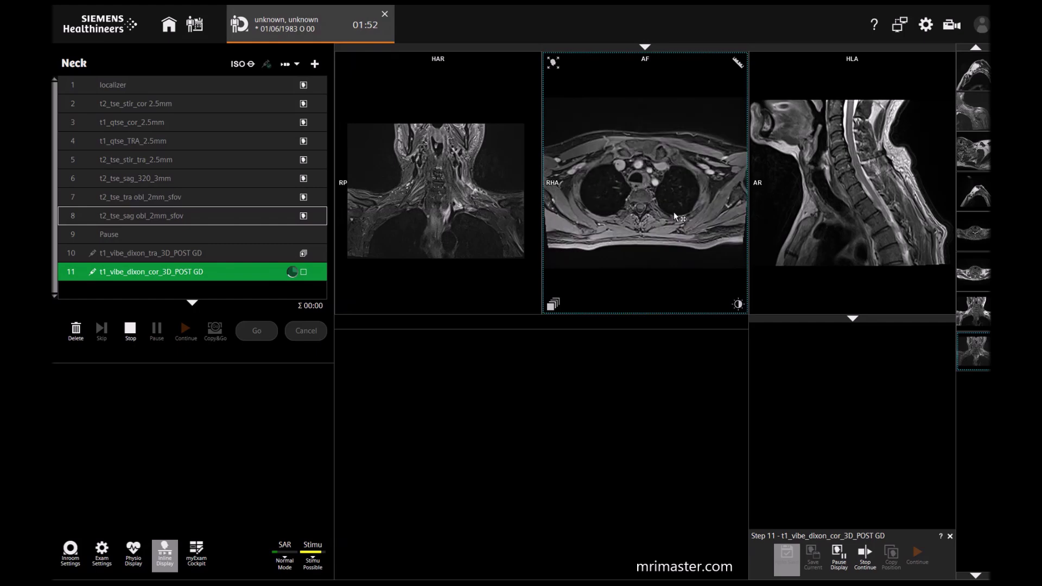
scroll(678, 217, "down", 8)
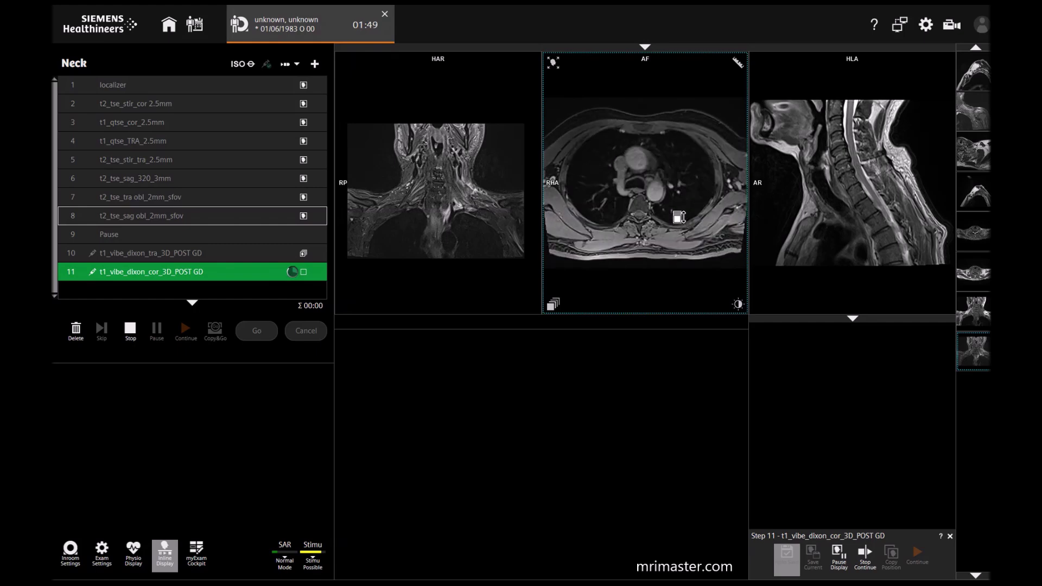
scroll(678, 216, "up", 8)
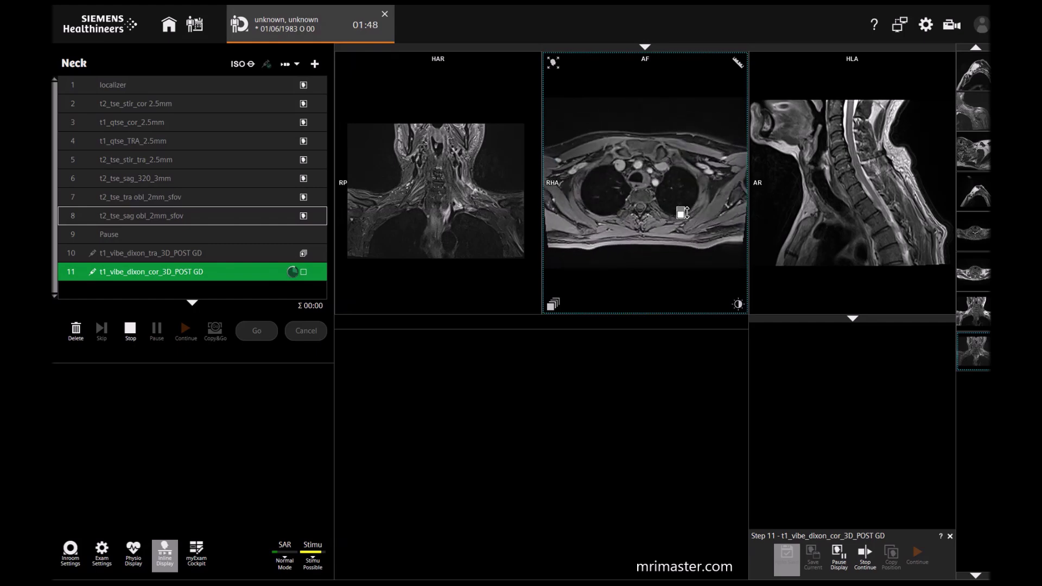
scroll(682, 213, "up", 6)
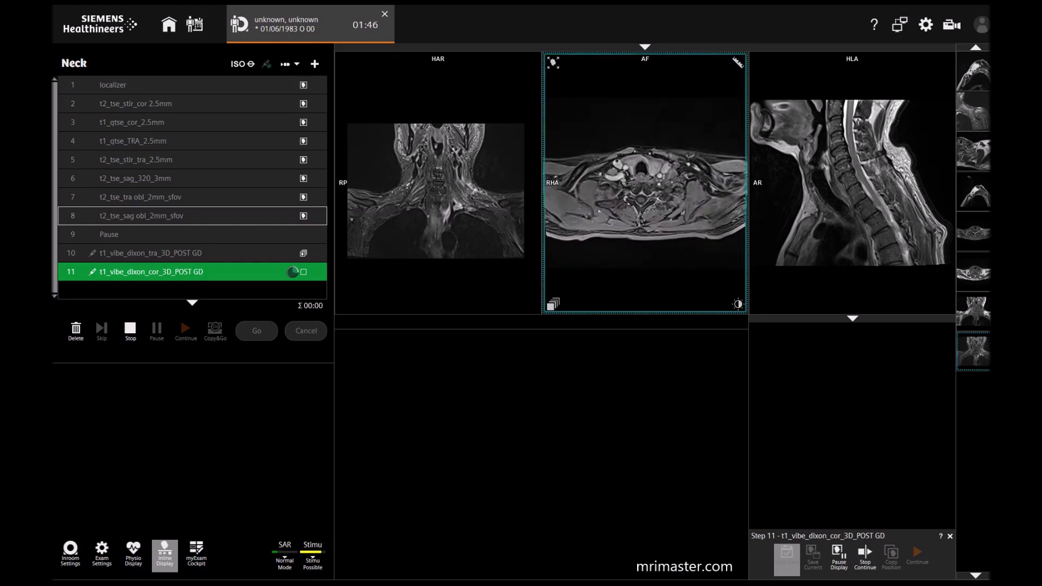
scroll(678, 209, "up", 7)
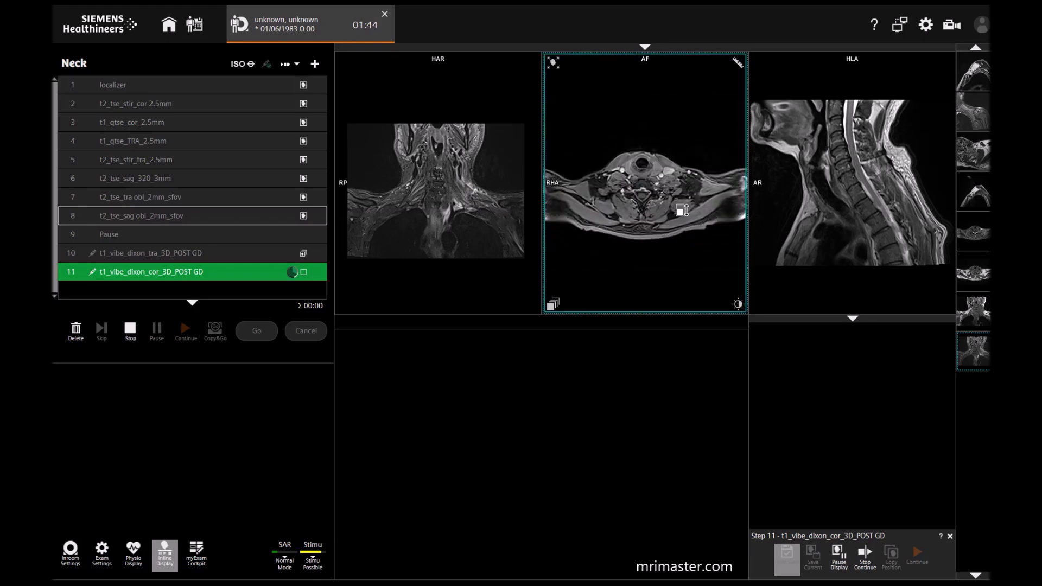
scroll(681, 210, "down", 8)
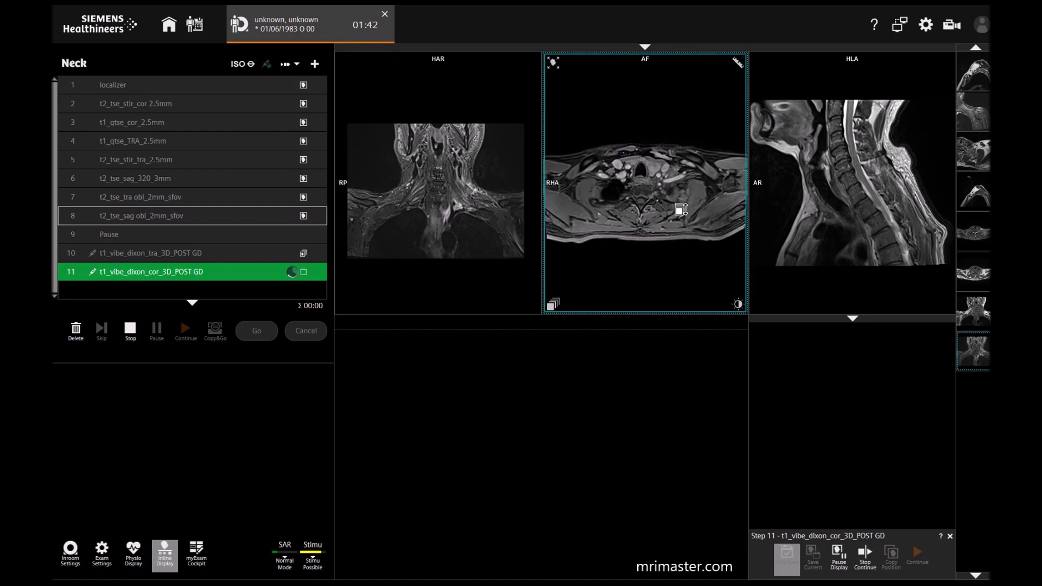
scroll(680, 208, "down", 2)
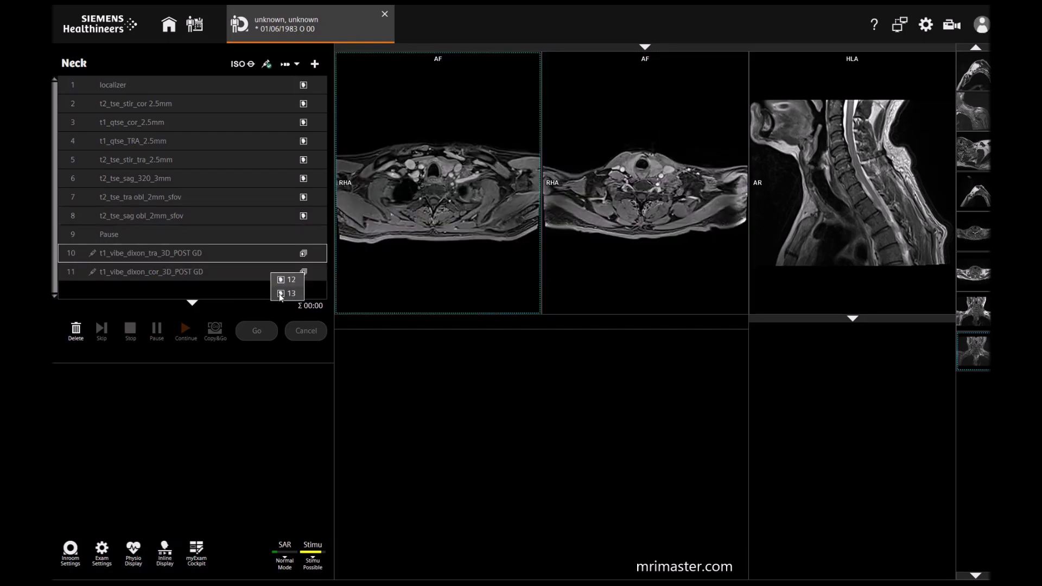
Load series 13 of t1_vibe_dixon_cor_3D_POST GD into the first image view and examine the post-contrast coronal slices.
left_click_drag(279, 294, 470, 185)
scroll(472, 184, "up", 5)
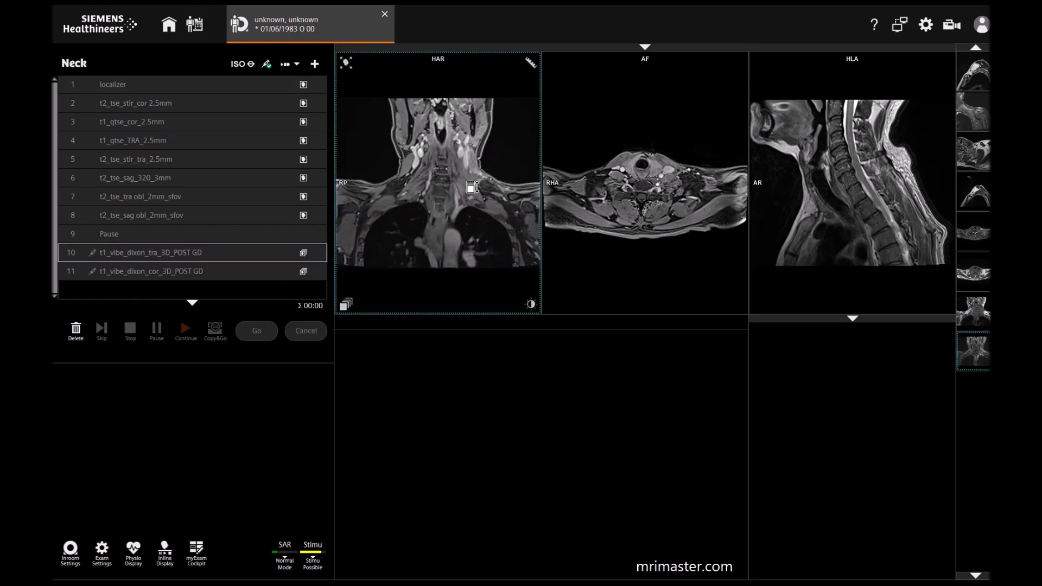
scroll(509, 203, "up", 8)
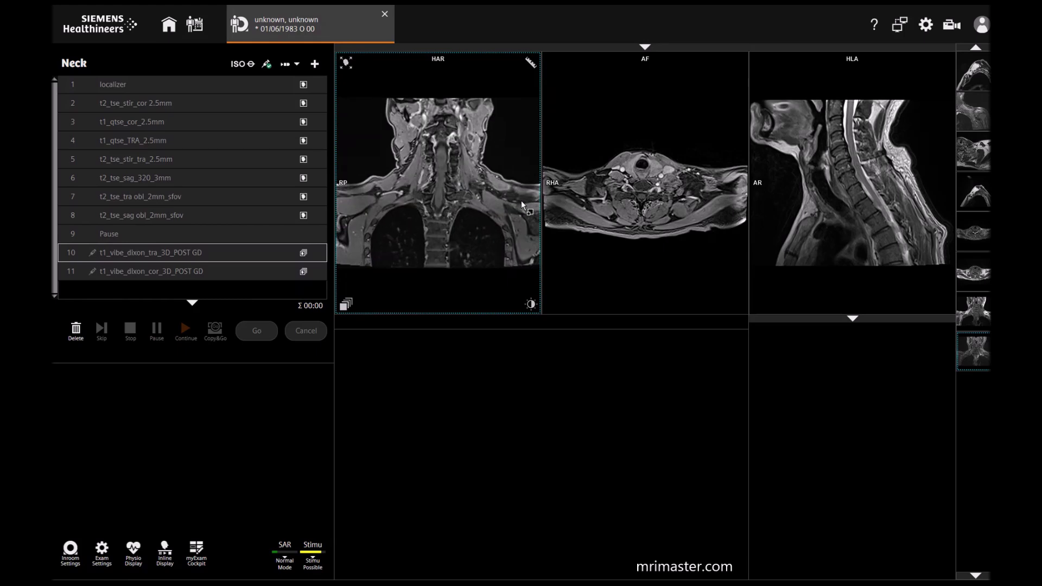